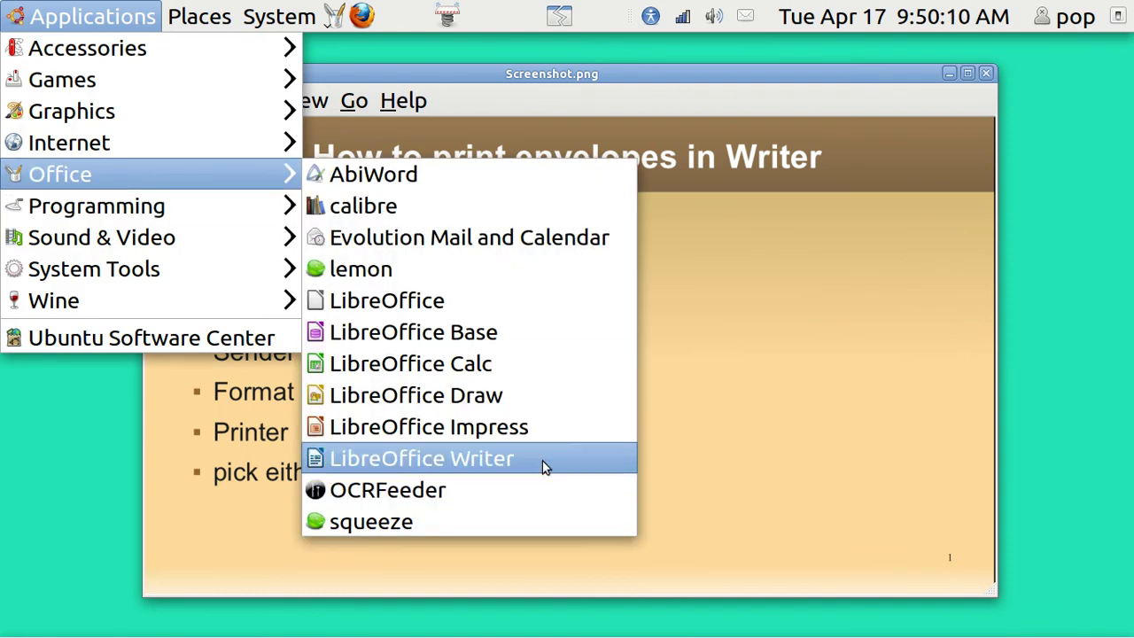
Open LibreOffice Writer and enter the word "letter" in the blank document.
left_click(541, 462)
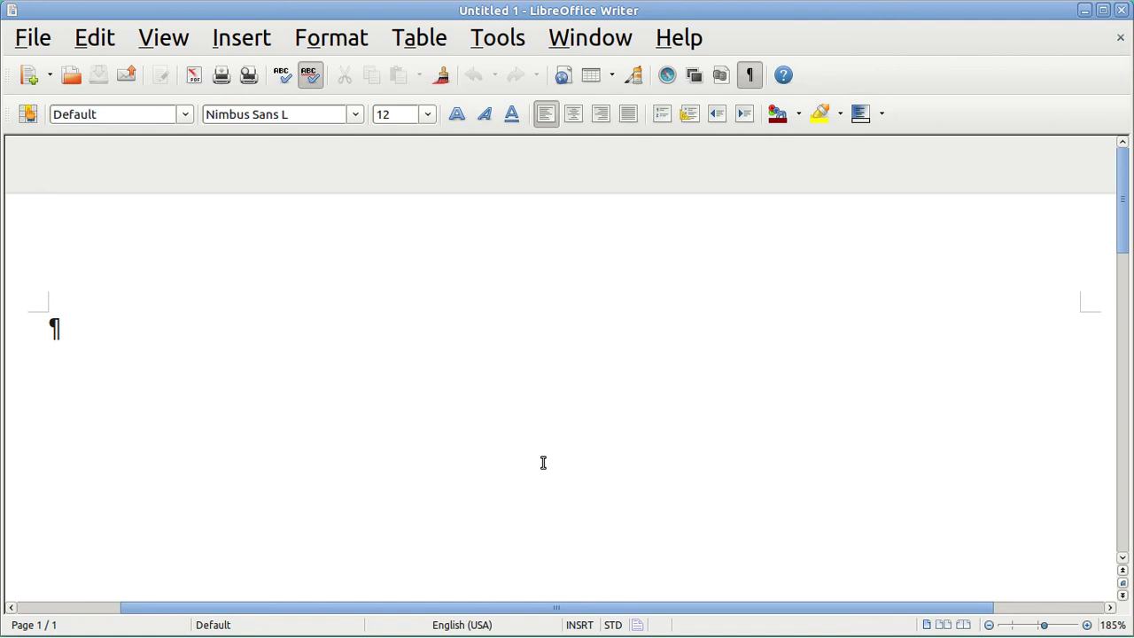
type("etter")
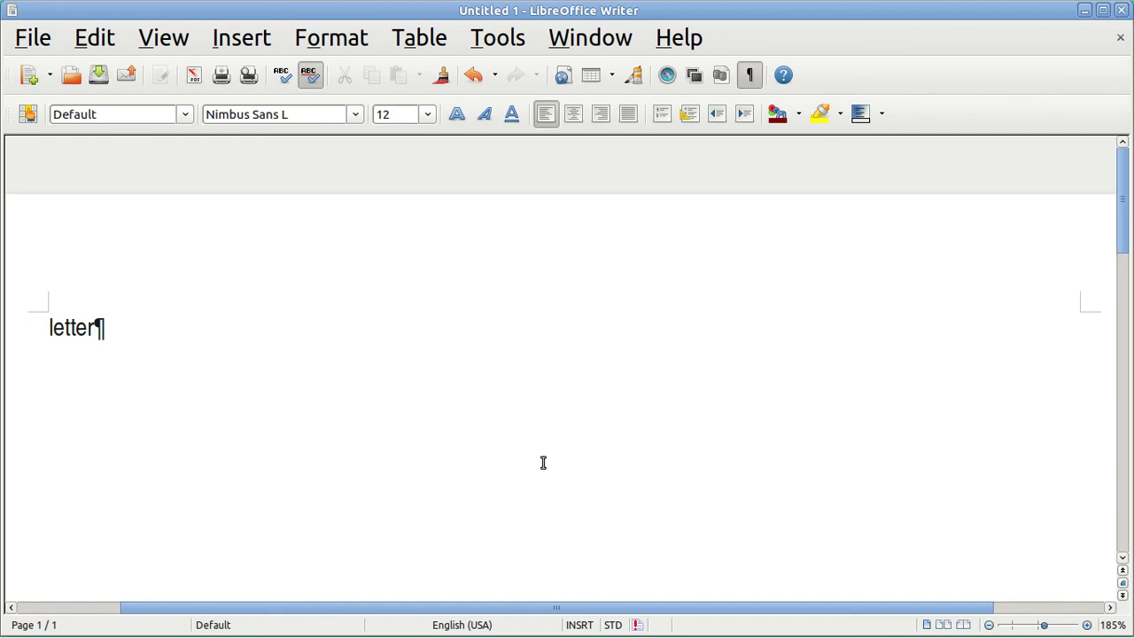
Copy the word "letter" and paste it repeatedly after the original until it fills several lines of sample text.
key("shift+Home")
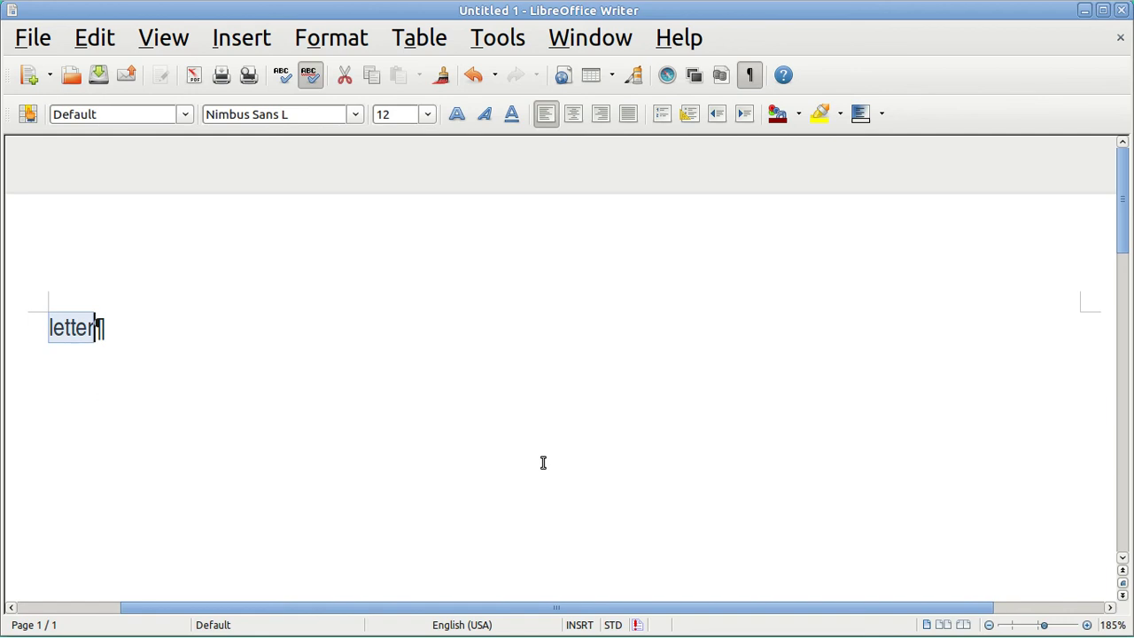
key("ctrl+c")
key("End")
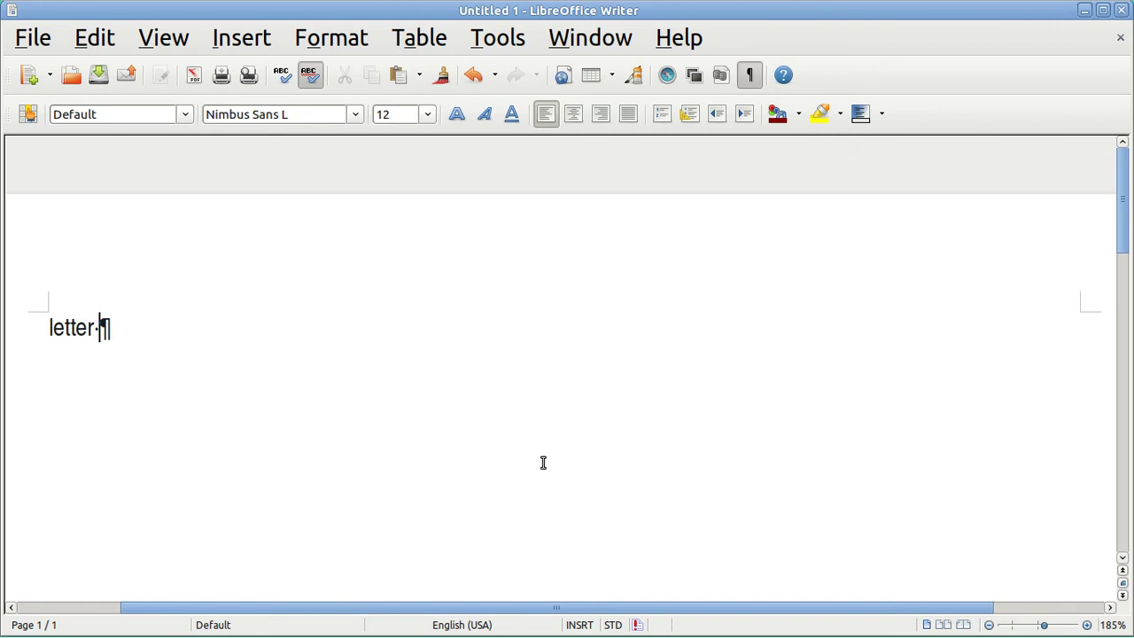
key("ctrl+v")
key("ctrl+v")
key("ctrl+v")
key("ctrl+v")
key("ctrl+v")
key("ctrl+v")
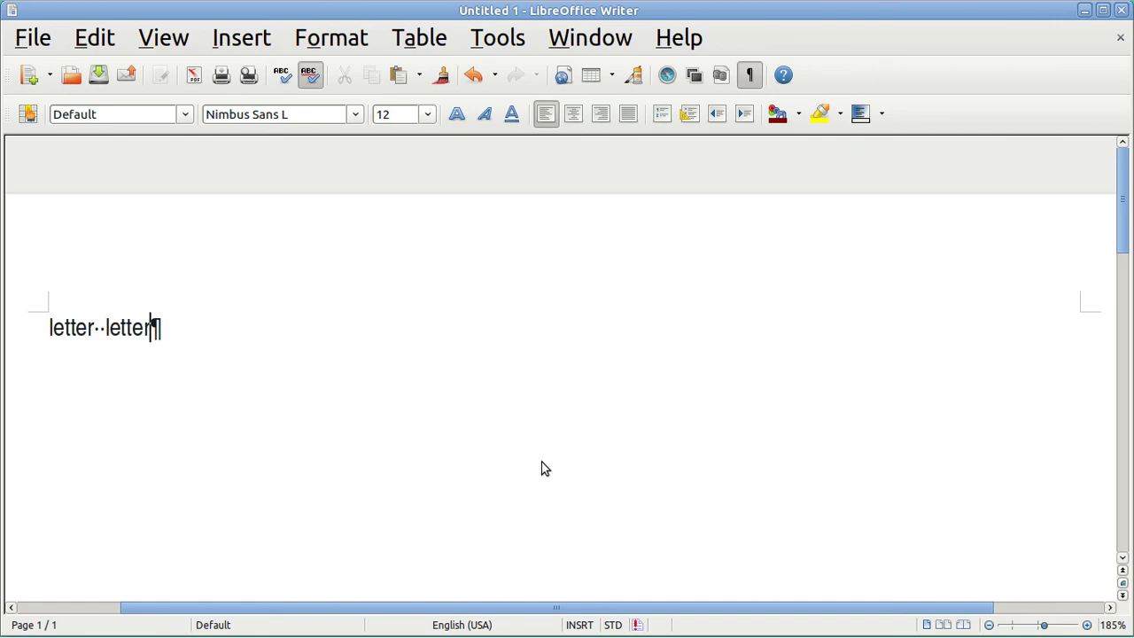
key("ctrl+v")
key("ctrl+v")
key("ctrl+v")
key("ctrl+v")
key("ctrl+v")
key("ctrl+v")
key("ctrl+v")
key("ctrl+v")
key("ctrl+v")
key("ctrl+v")
key("ctrl+v")
key("ctrl+v")
key("ctrl+v")
key("ctrl+v")
key("ctrl+v")
key("ctrl+v")
key("ctrl+v")
key("ctrl+v")
key("ctrl+v")
key("ctrl+v")
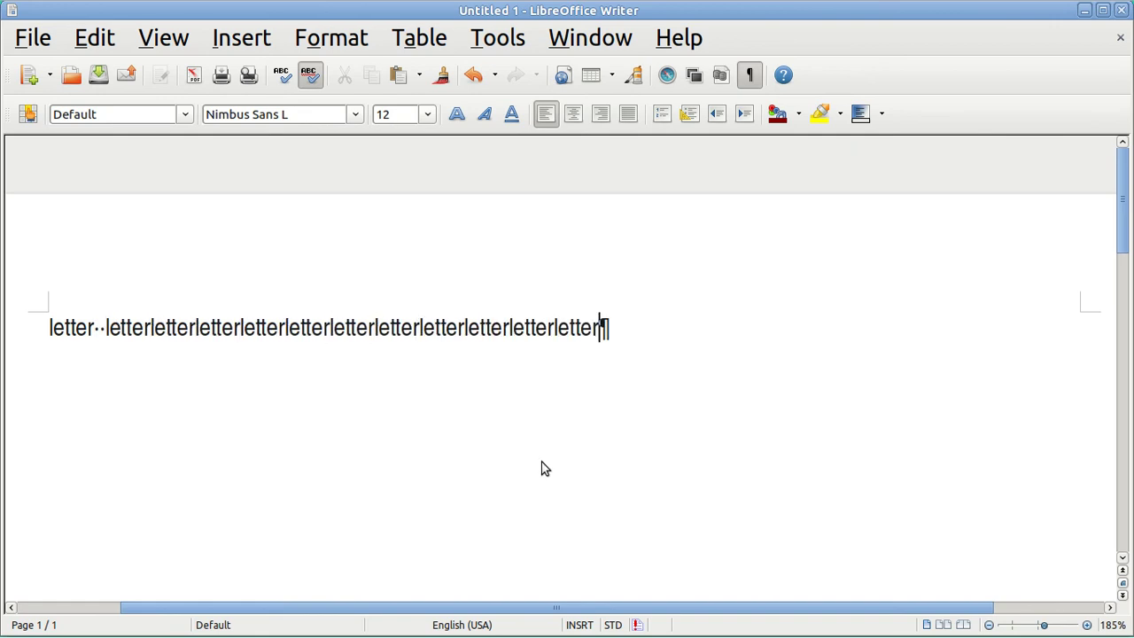
key("ctrl+v")
key("ctrl+v")
key("ctrl+v")
key("ctrl+v")
key("ctrl+v")
key("ctrl+v")
key("ctrl+v")
key("ctrl+v")
key("ctrl+v")
key("ctrl+v")
key("ctrl+v")
key("ctrl+v")
key("ctrl+v")
key("ctrl+v")
key("ctrl+v")
key("ctrl+v")
key("ctrl+v")
key("ctrl+v")
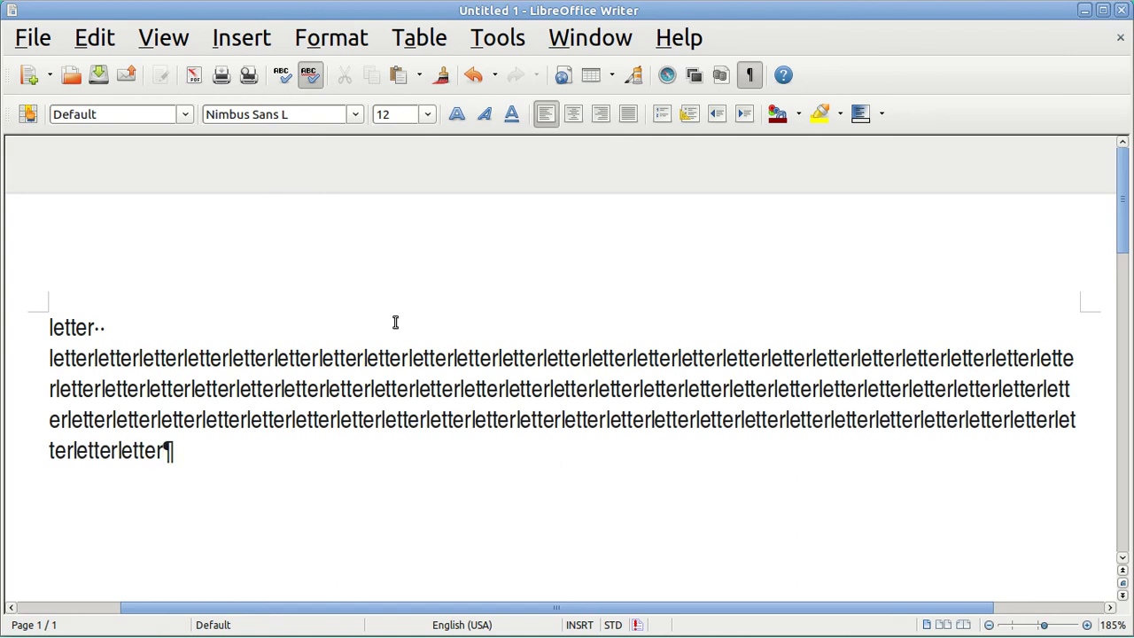
Check the letter's page layout in the page preview, and return to editing.
left_click(34, 39)
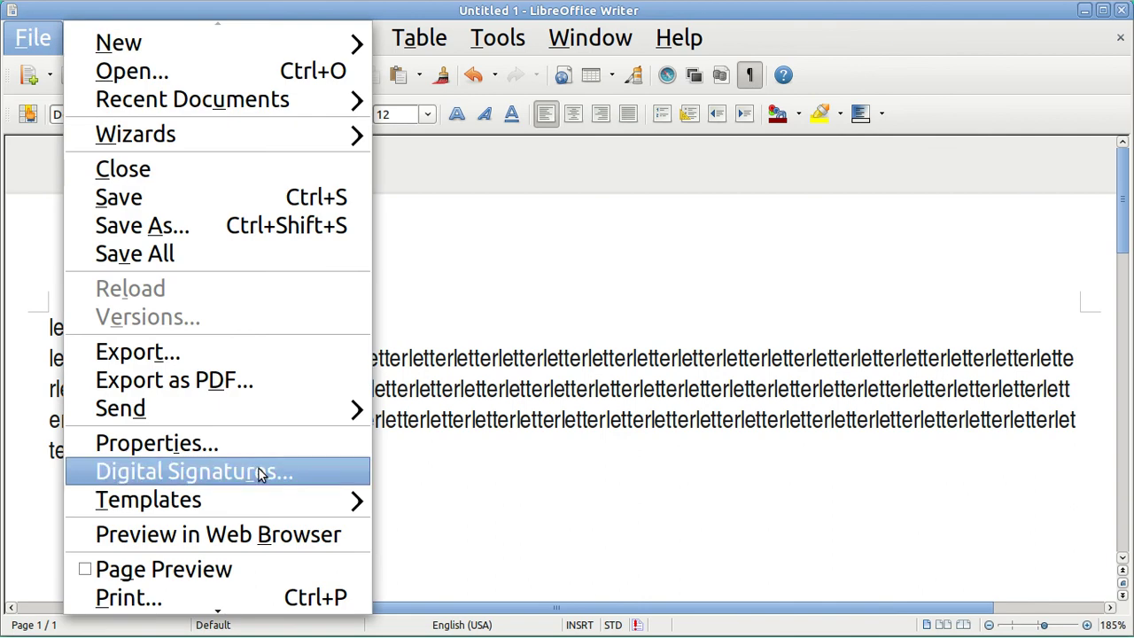
left_click(228, 569)
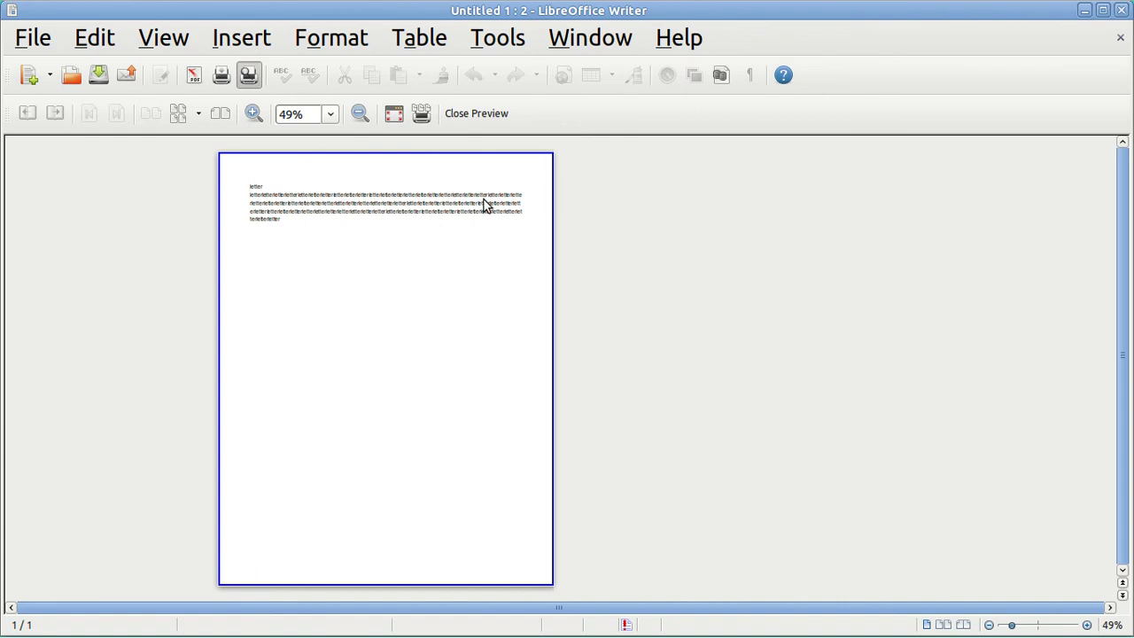
left_click(488, 116)
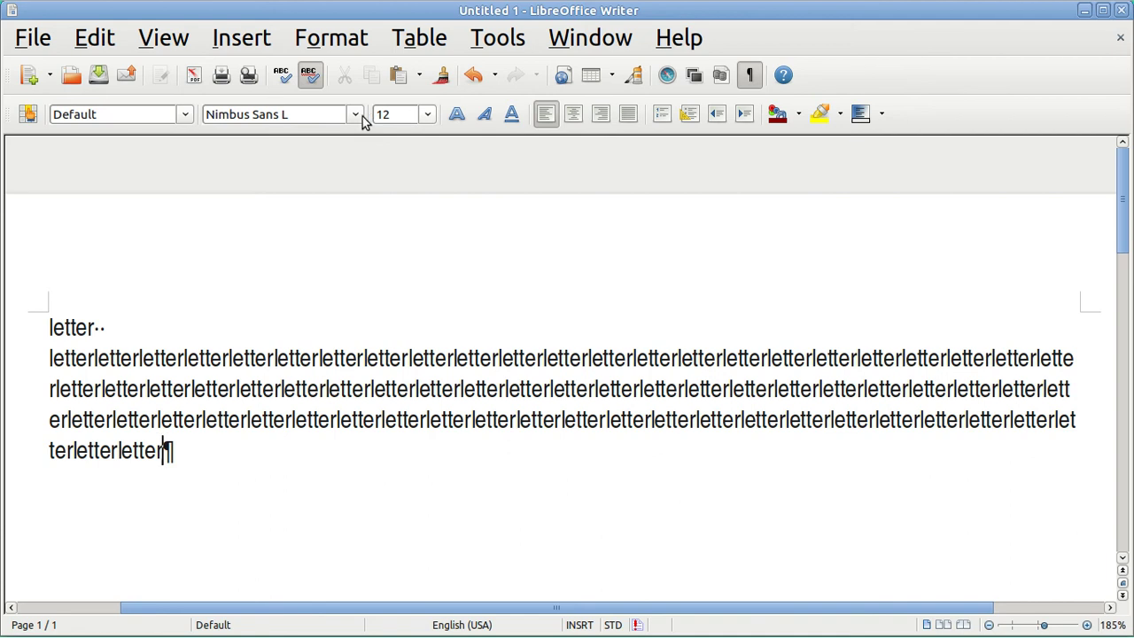
Start inserting an envelope and bring up its addressee and sender text settings.
left_click(243, 45)
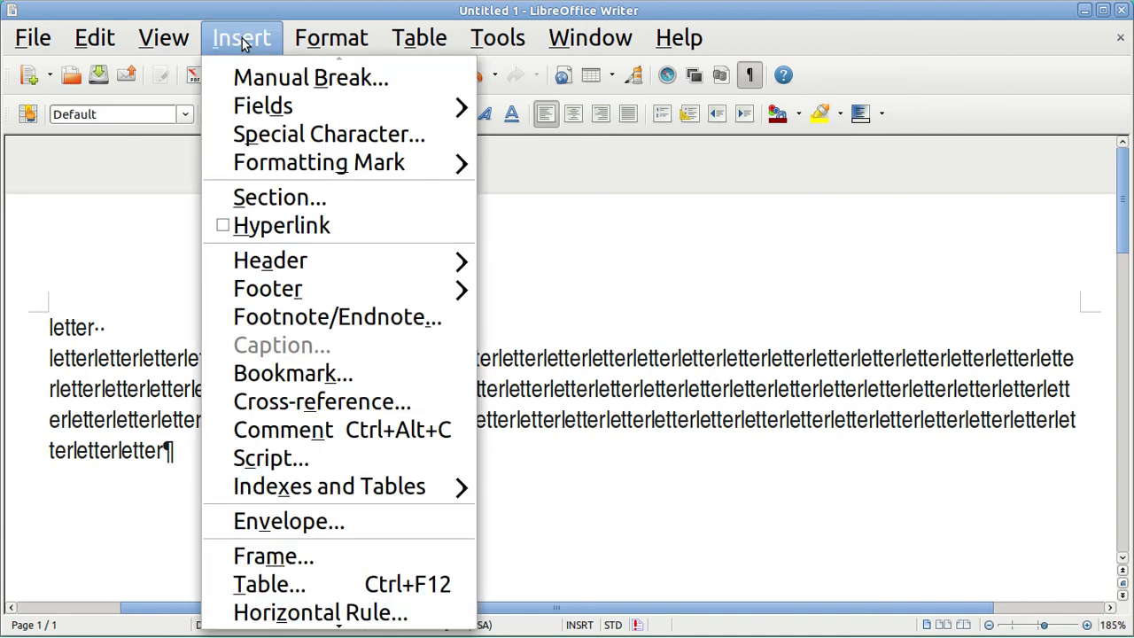
left_click(336, 525)
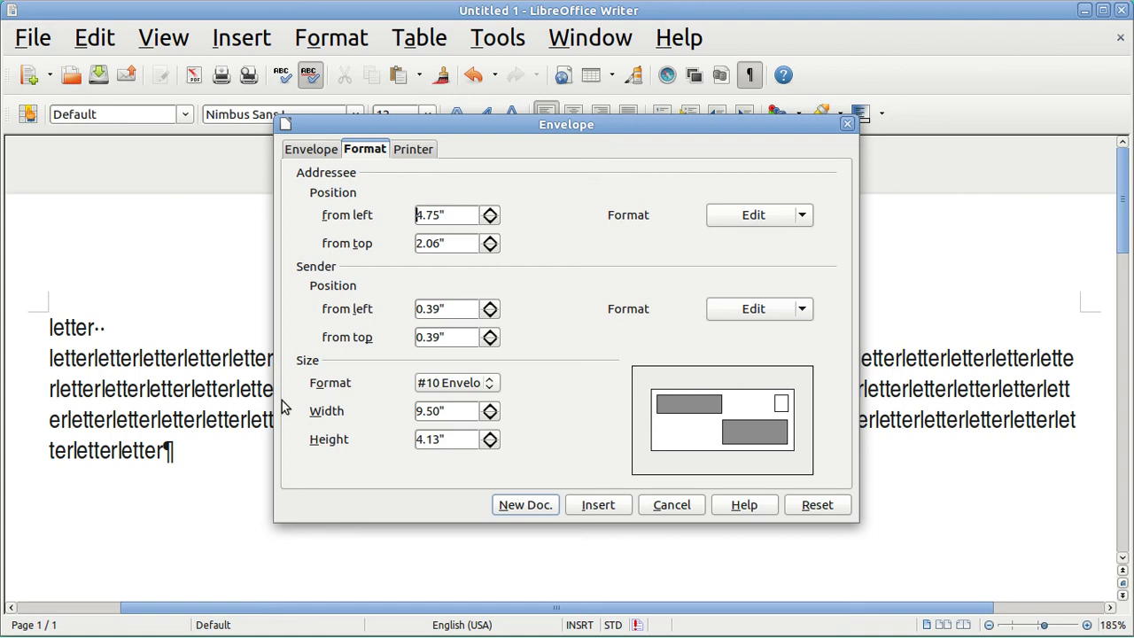
left_click(321, 156)
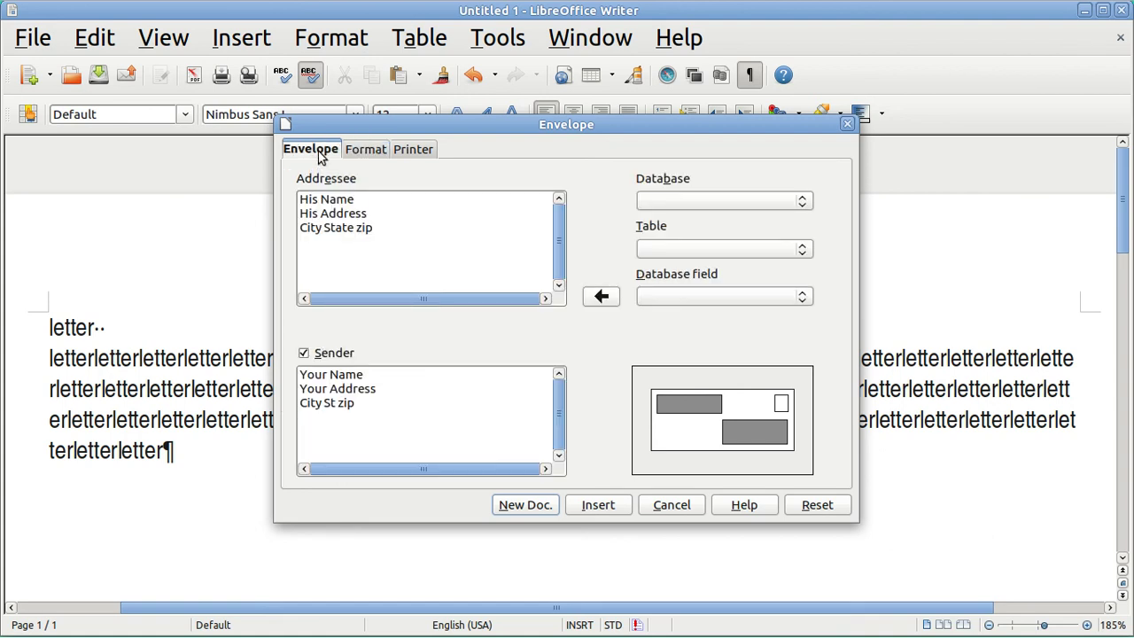
Exclude the sender's address from the envelope and include it again.
key("ctrl+a")
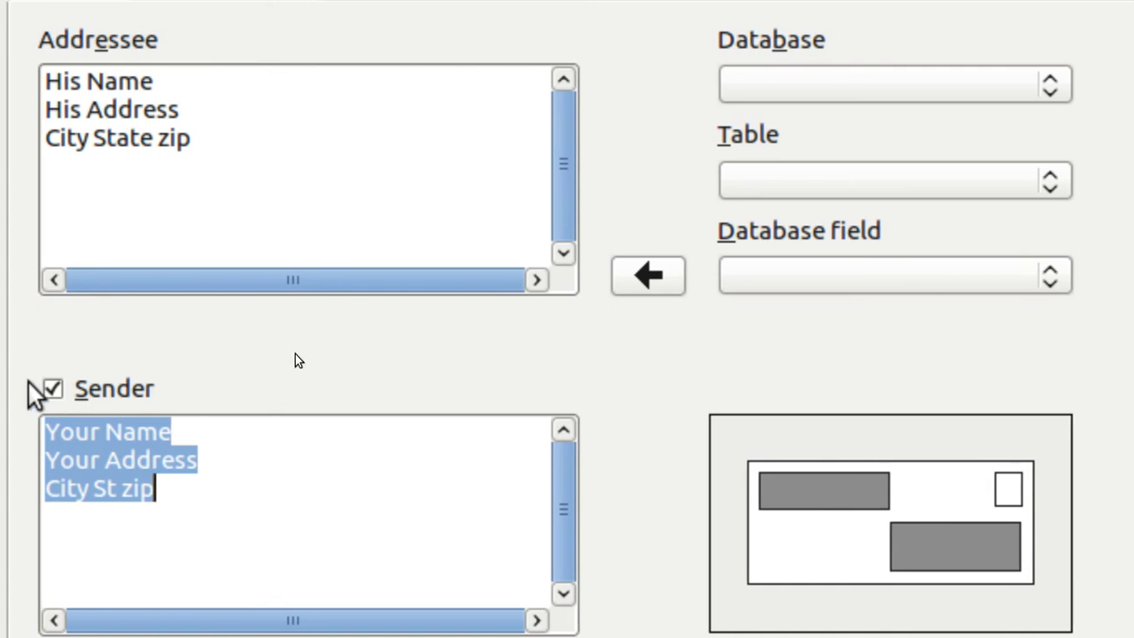
left_click(52, 390)
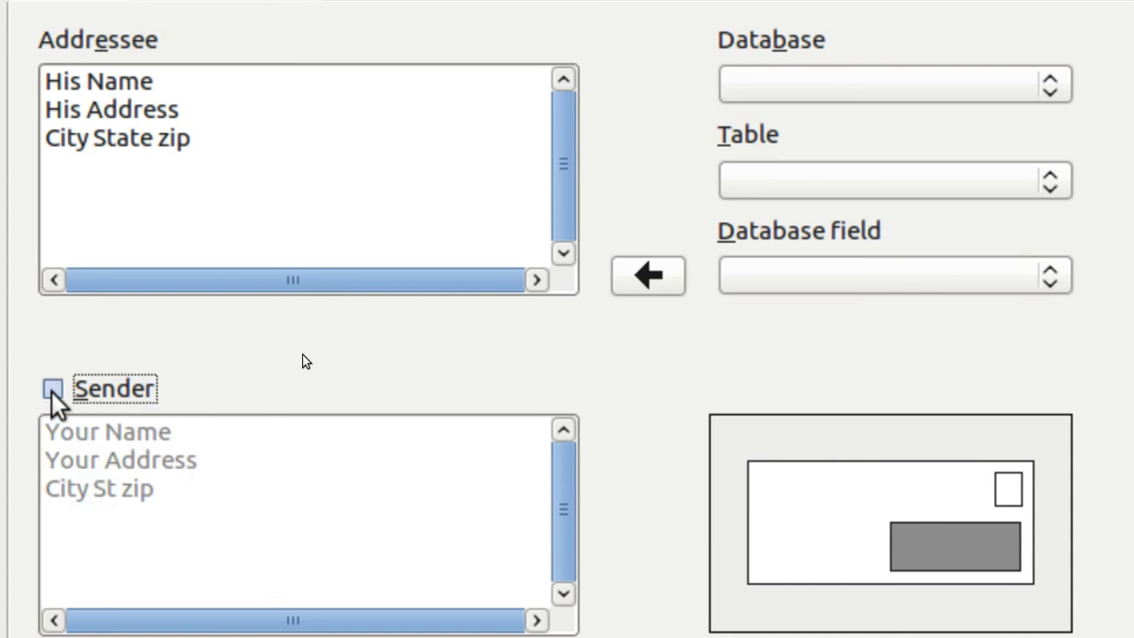
left_click(52, 391)
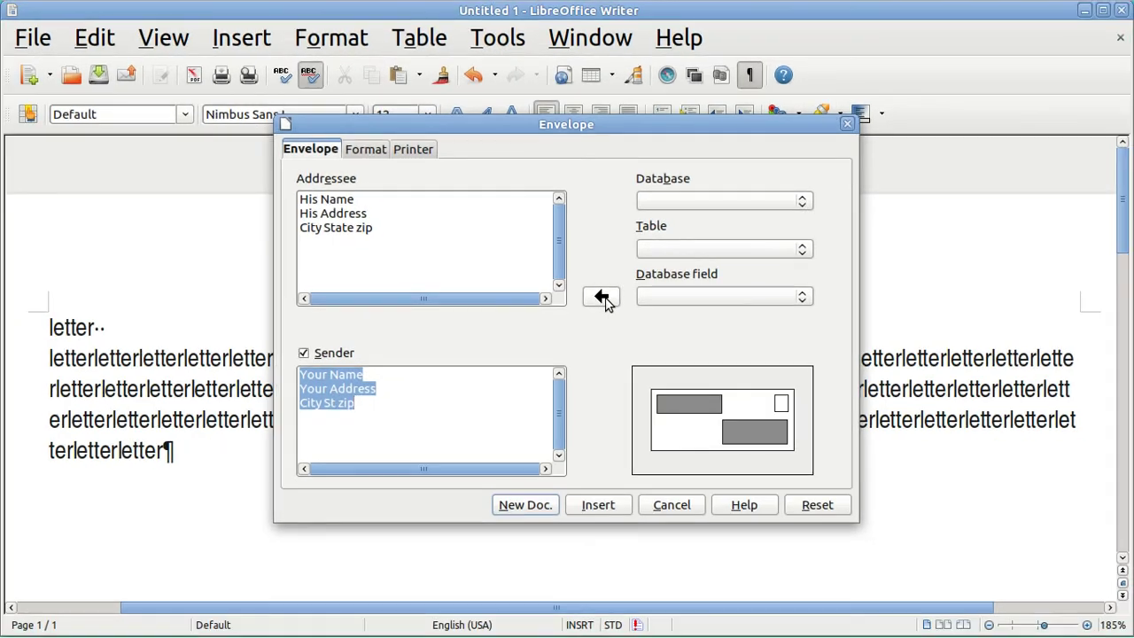
Set the addressee block's distance from the envelope's left edge to 4.35".
left_click(371, 152)
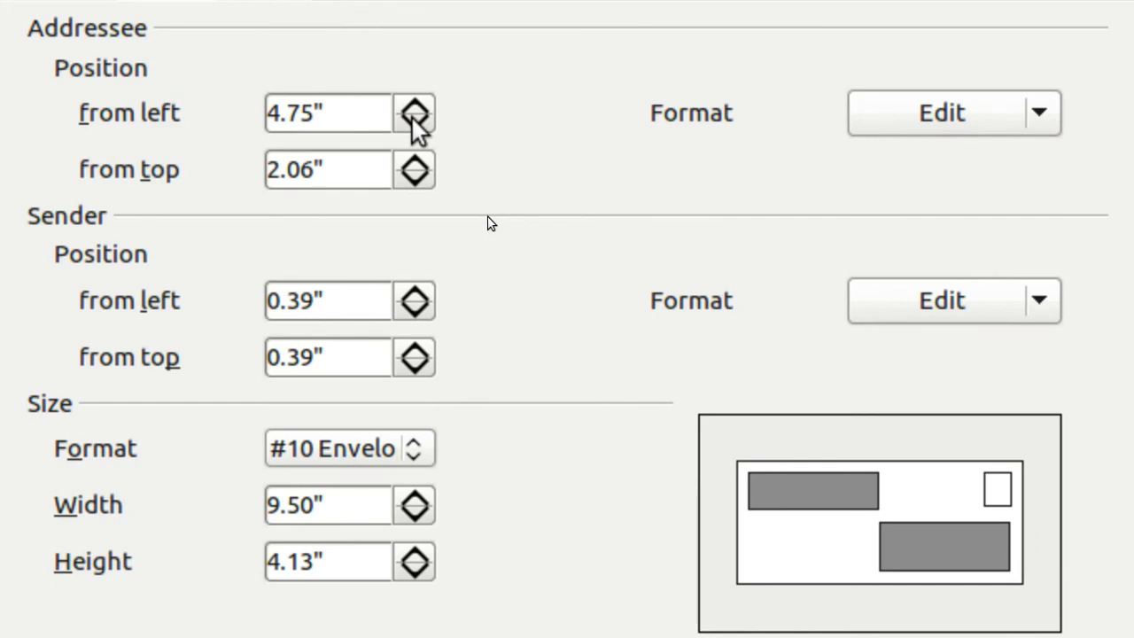
left_click(411, 116)
left_click(413, 116)
left_click(416, 116)
left_click(416, 115)
left_click(418, 116)
left_click(419, 116)
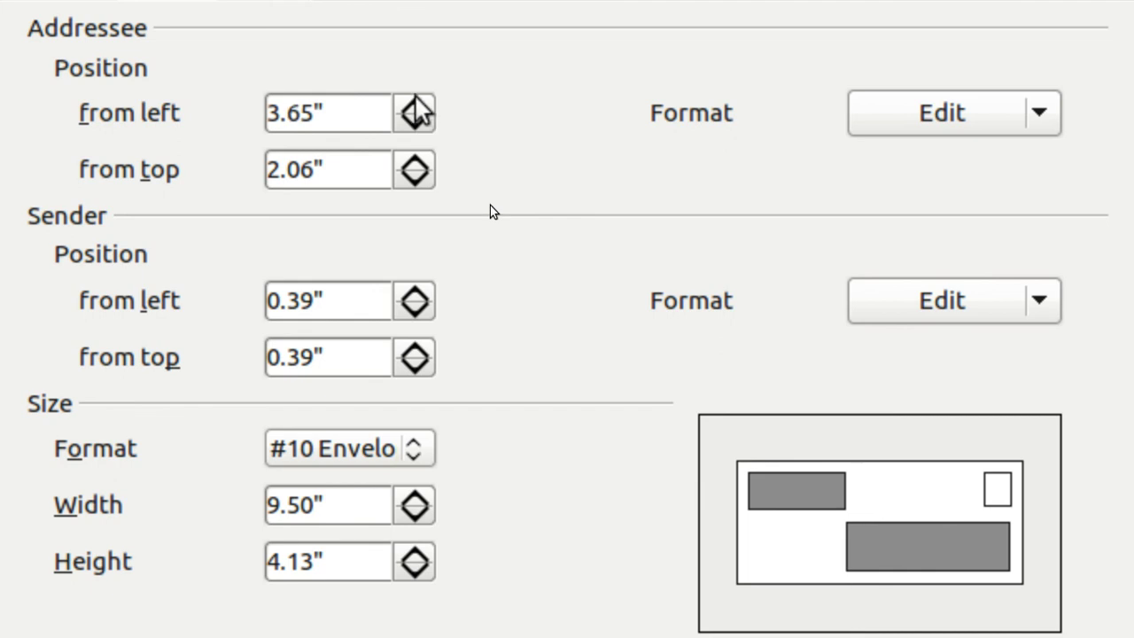
left_click(417, 110)
left_click(418, 110)
left_click(421, 111)
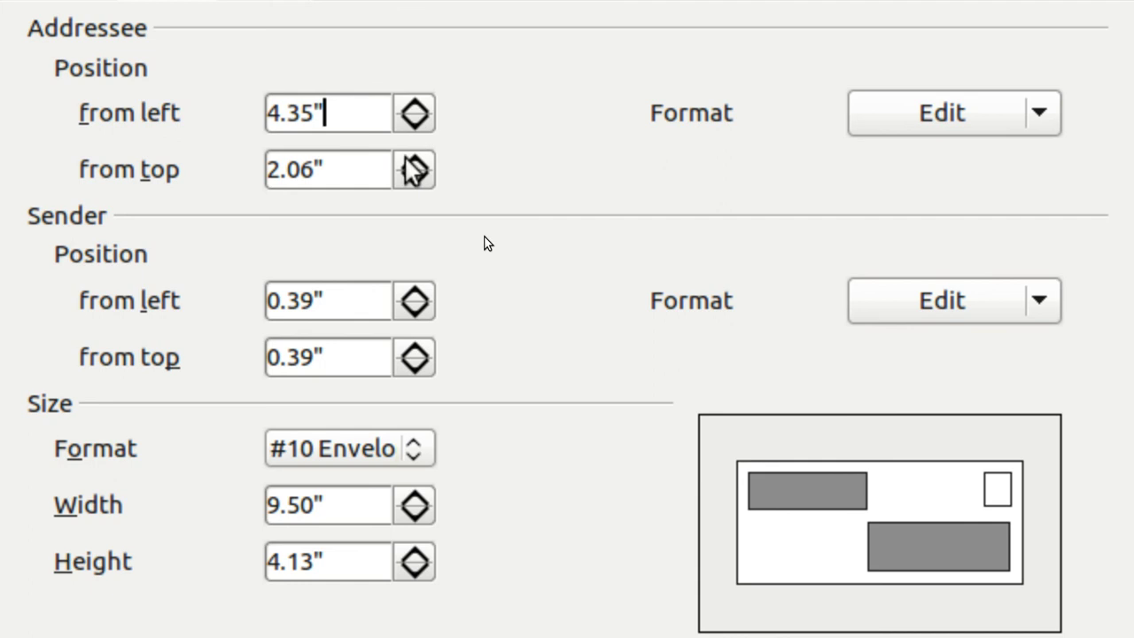
Try shifting the sender block away from the envelope's left edge and restore its distance to 0.39".
left_click(413, 294)
left_click(415, 294)
left_click(417, 294)
left_click(420, 293)
left_click(422, 293)
left_click(423, 294)
left_click(424, 294)
left_click(425, 295)
left_click(424, 296)
left_click(418, 313)
left_click(419, 313)
left_click(420, 311)
left_click(420, 313)
left_click(421, 312)
left_click(421, 313)
left_click(422, 312)
left_click(423, 312)
left_click(424, 312)
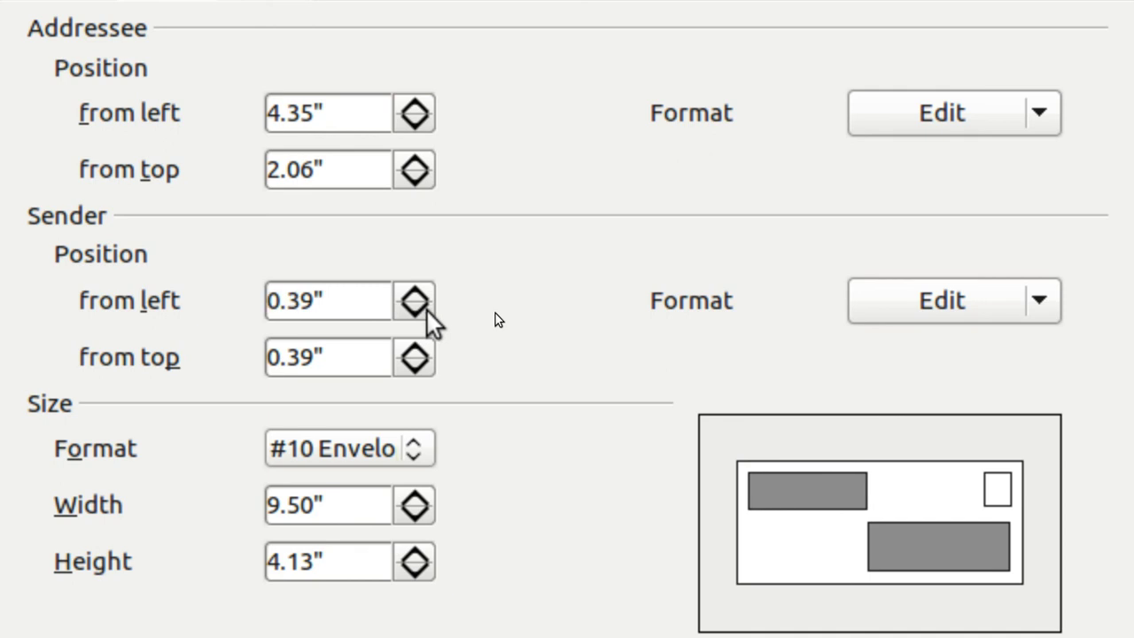
Set the character size of the addressee text to 20.
left_click(1041, 113)
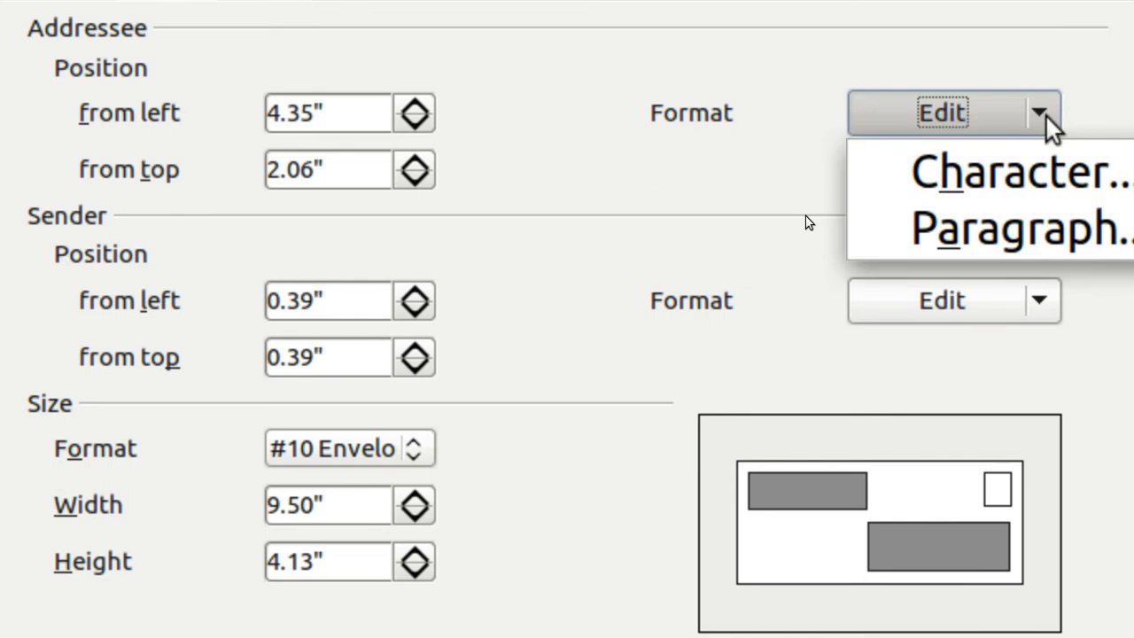
left_click(1032, 170)
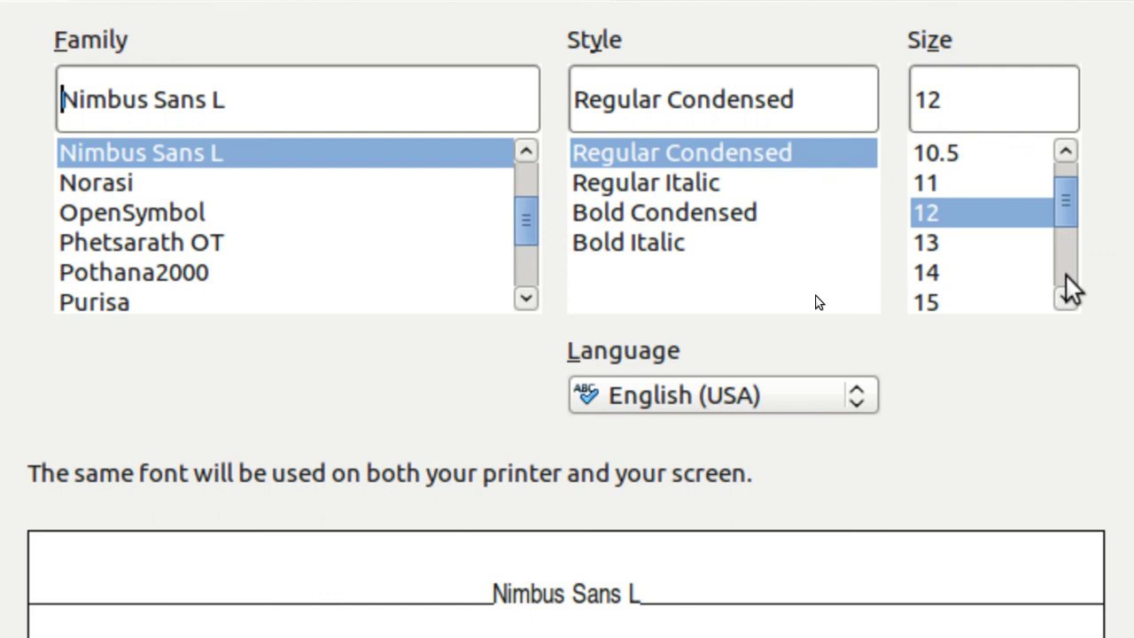
scroll(1064, 273, "down", 4)
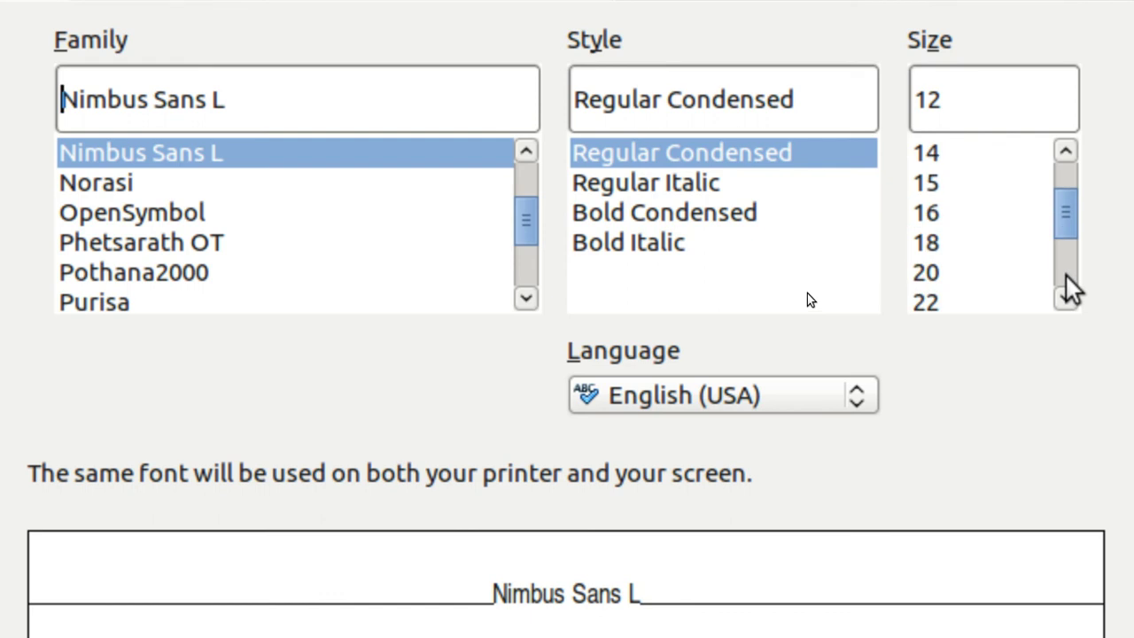
left_click(932, 272)
key("Return")
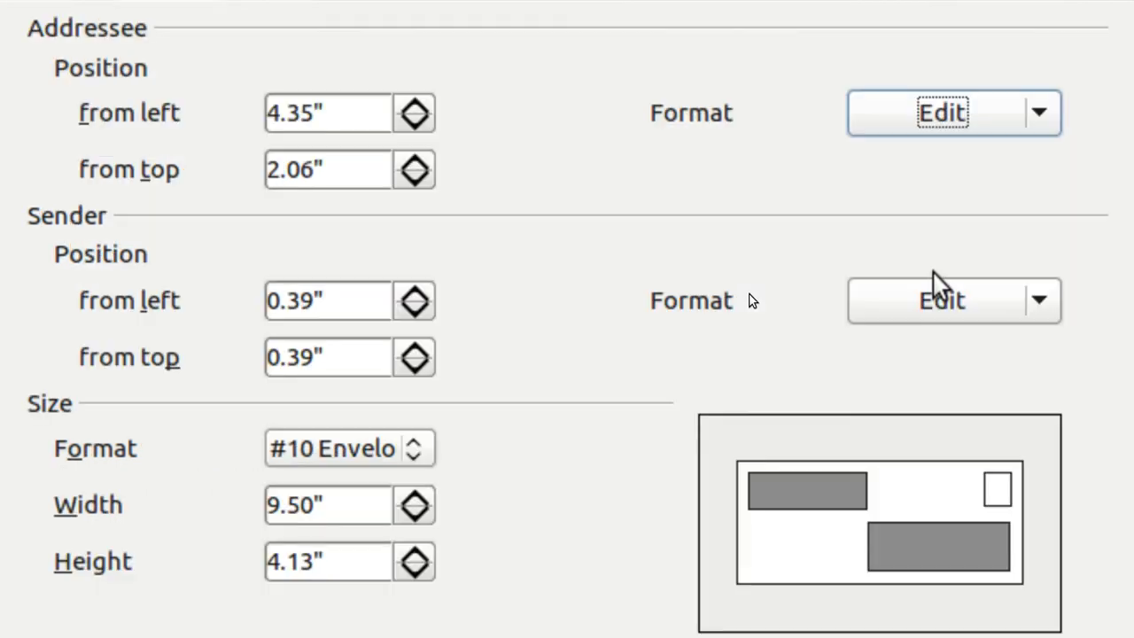
Set the character size of the sender text to 20.
left_click(1040, 302)
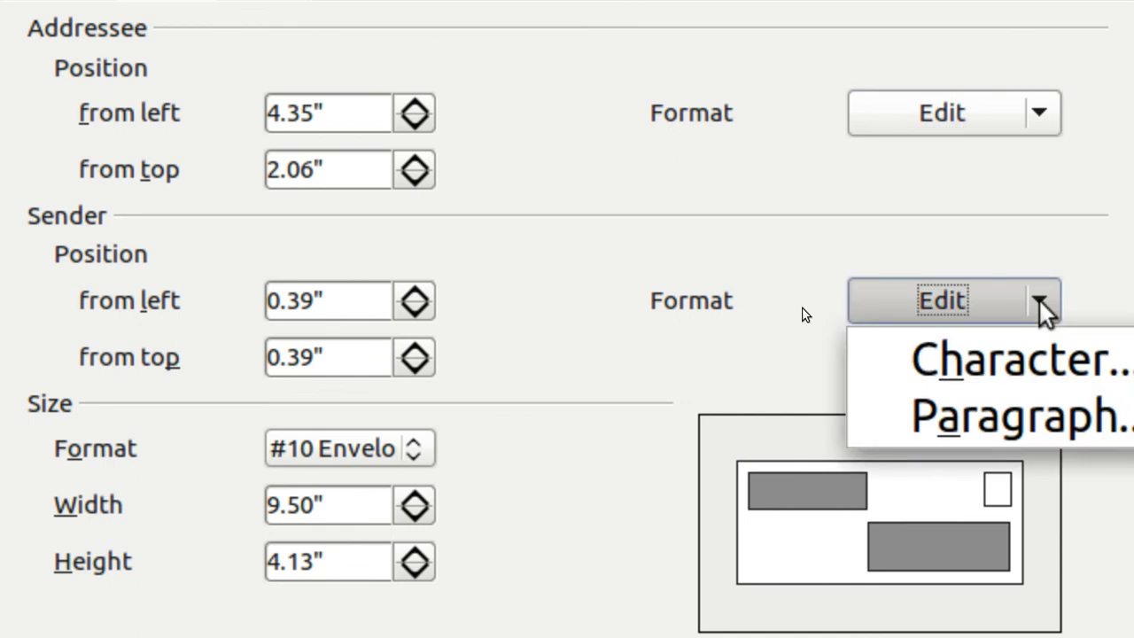
left_click(1017, 364)
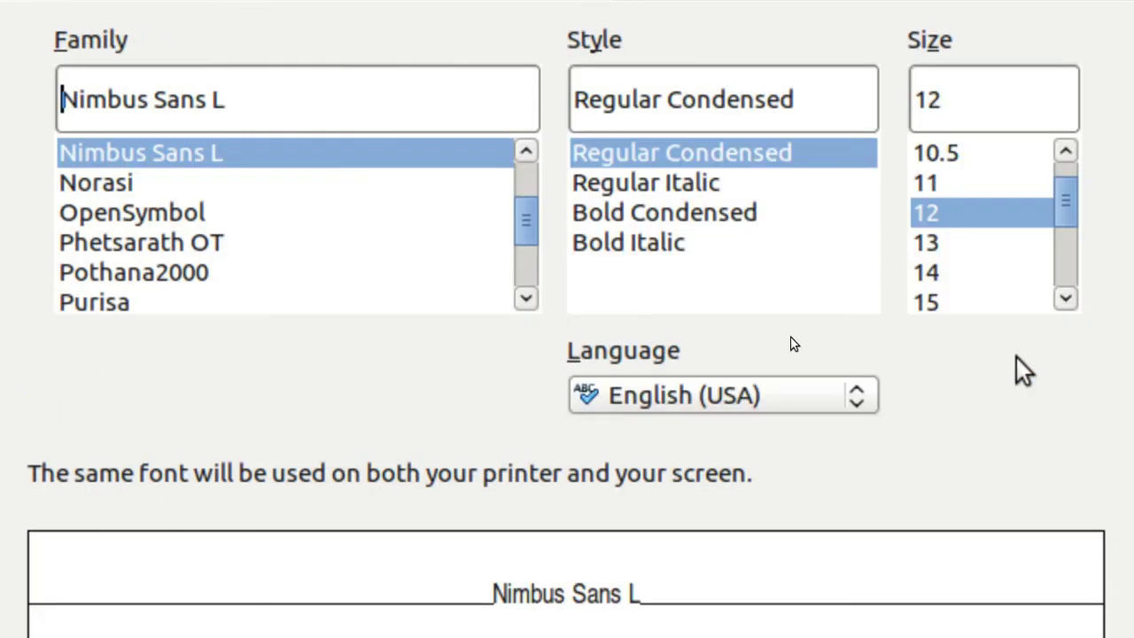
left_click(1067, 299)
left_click(1067, 299)
left_click(1067, 299)
left_click(1067, 300)
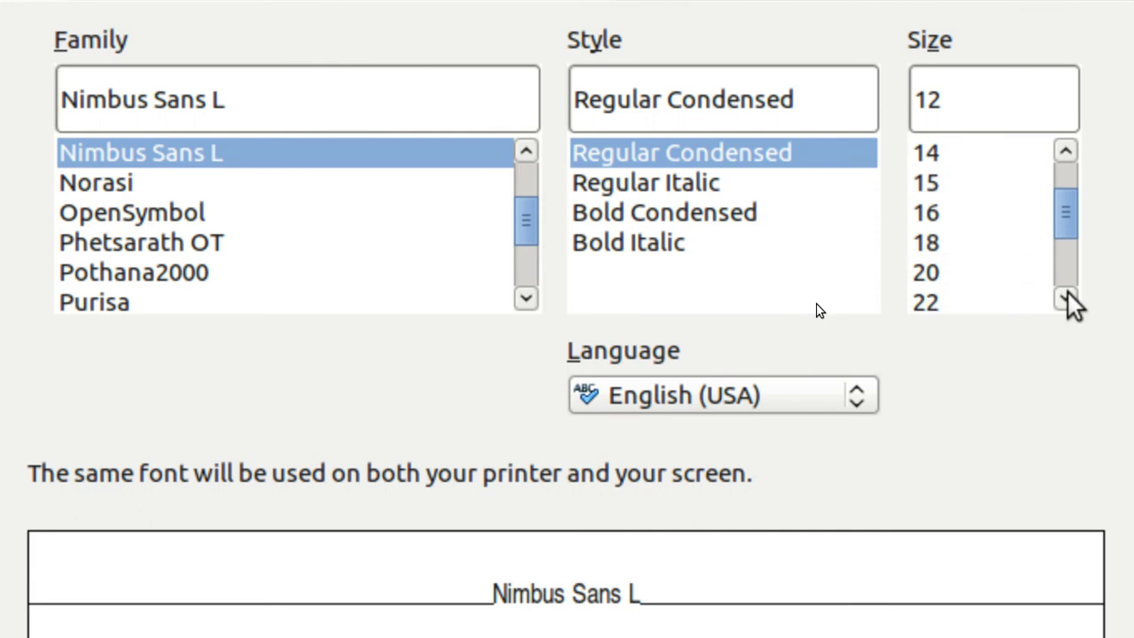
left_click(922, 273)
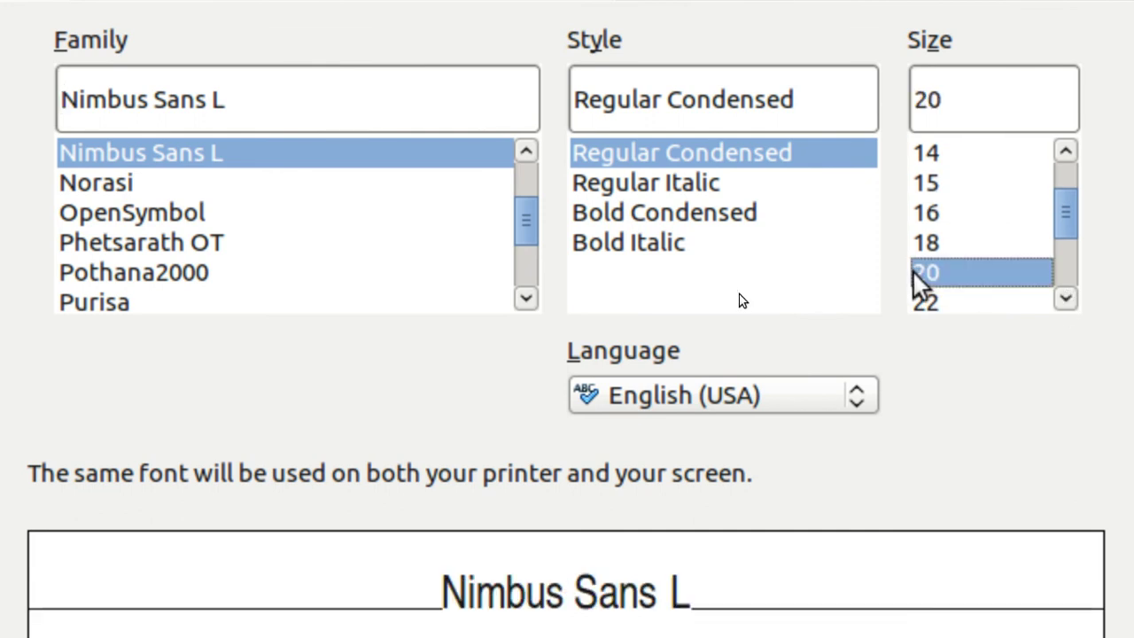
key("Return")
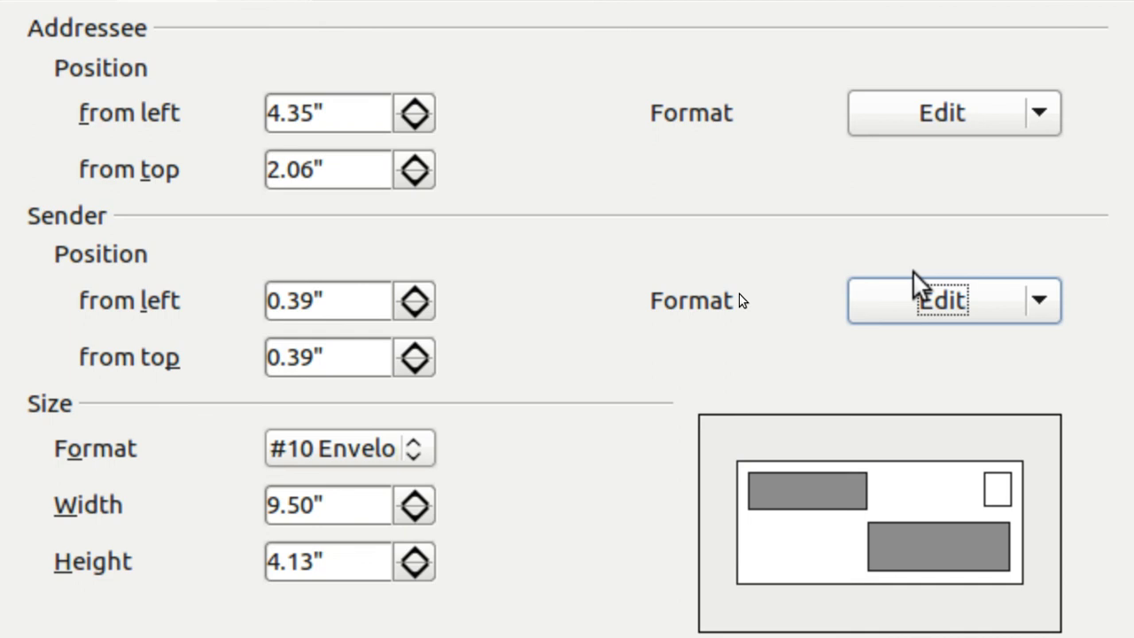
Look through the available envelope size formats and choose #10 Envelope.
left_click(414, 449)
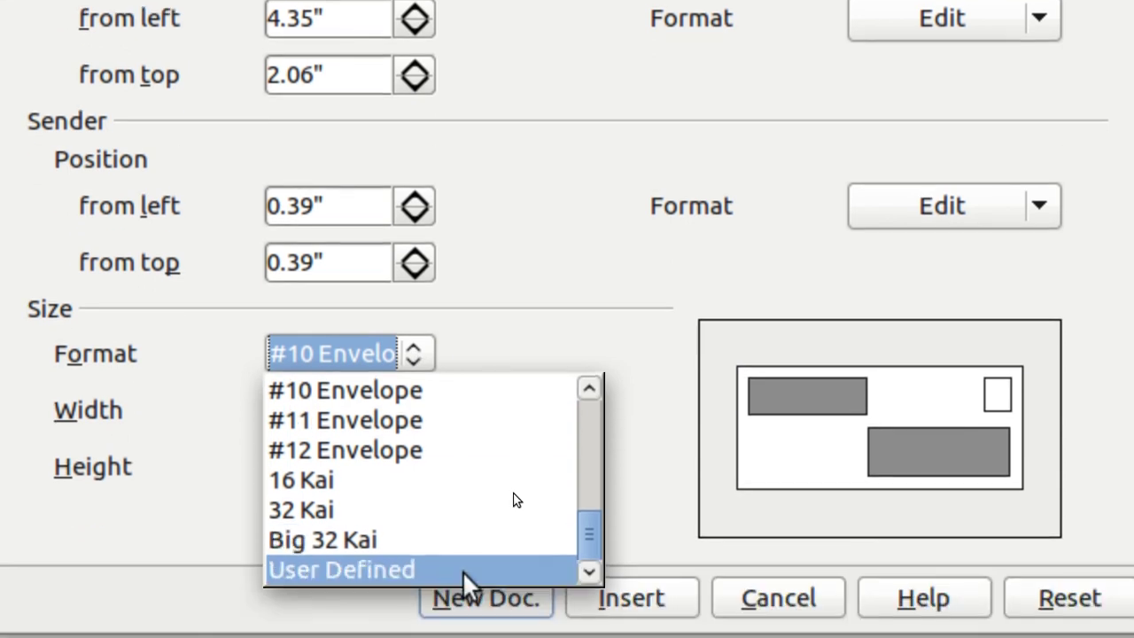
left_click(586, 432)
left_click(586, 432)
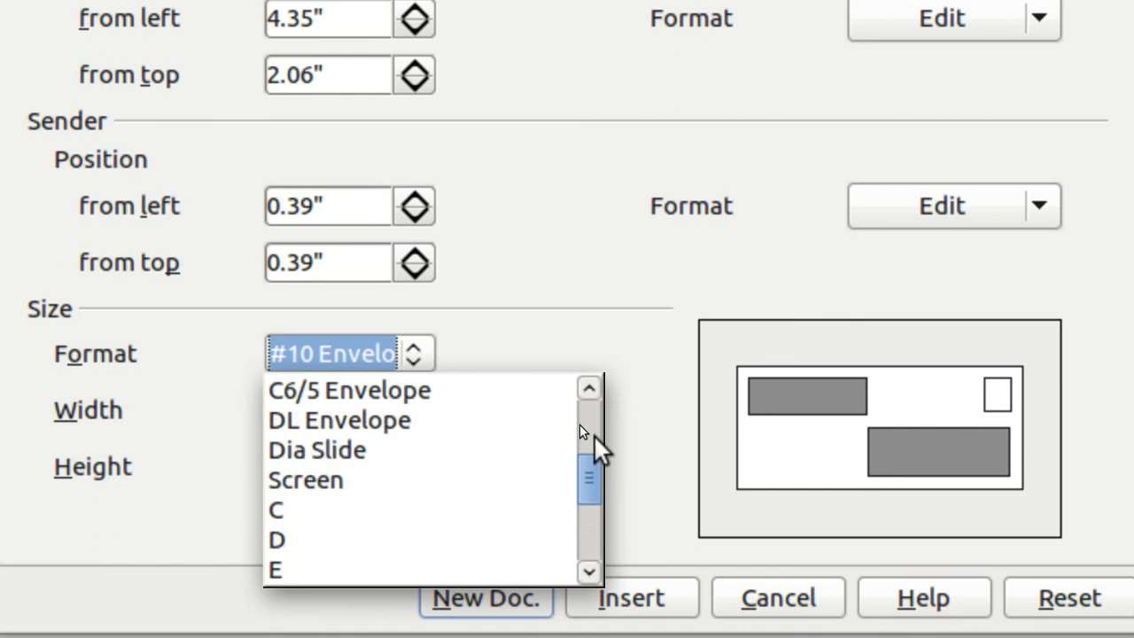
left_click(590, 416)
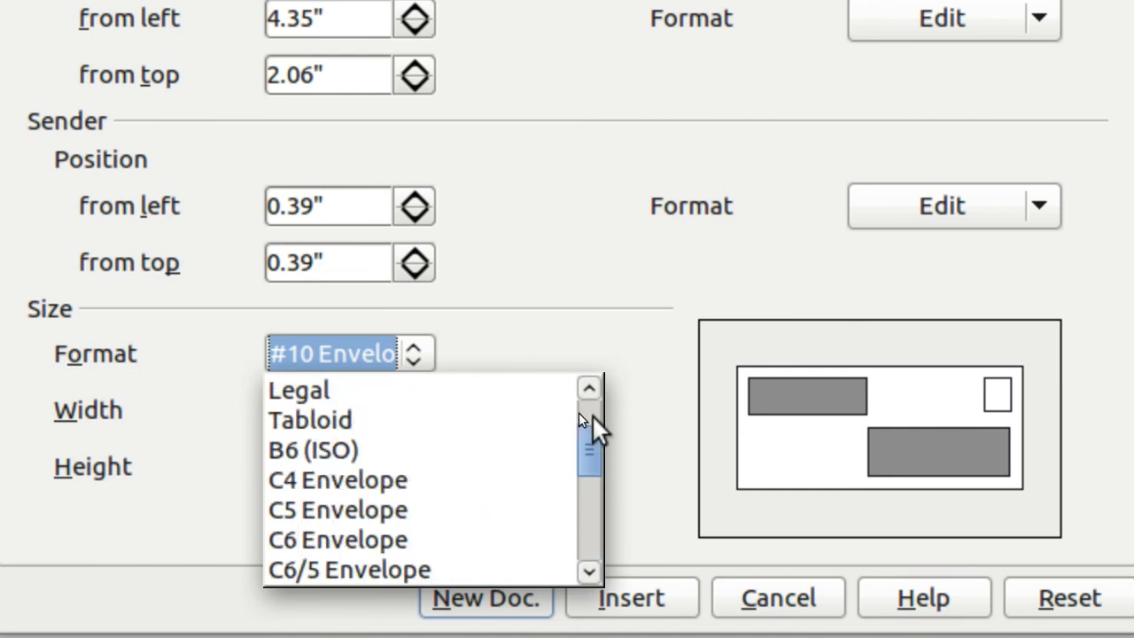
left_click(585, 407)
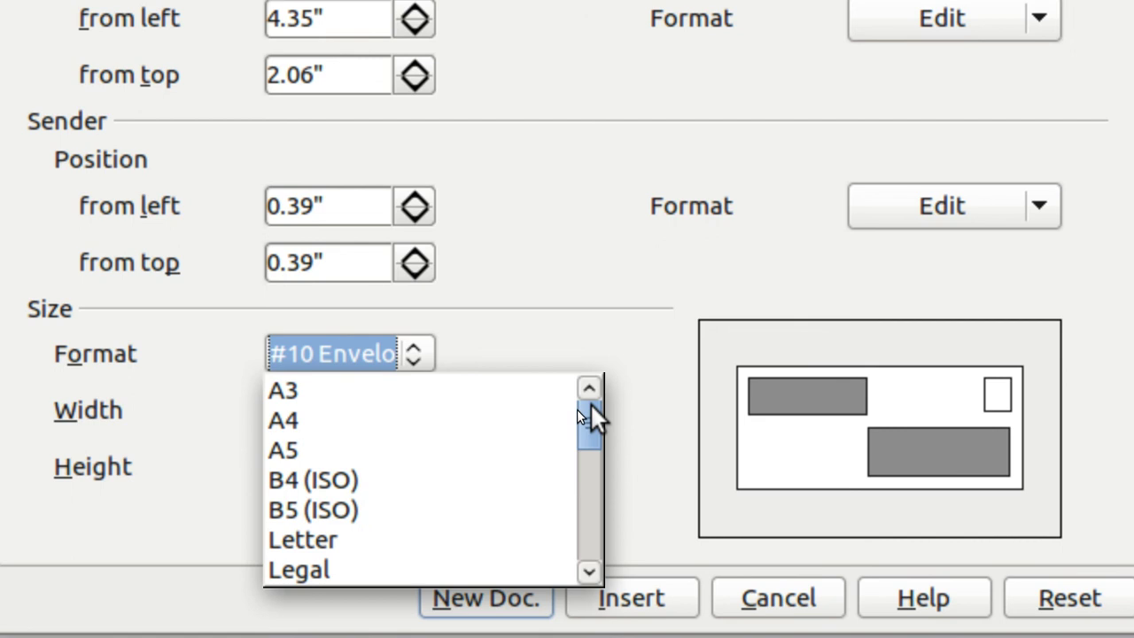
left_click(587, 523)
left_click(587, 524)
left_click(587, 527)
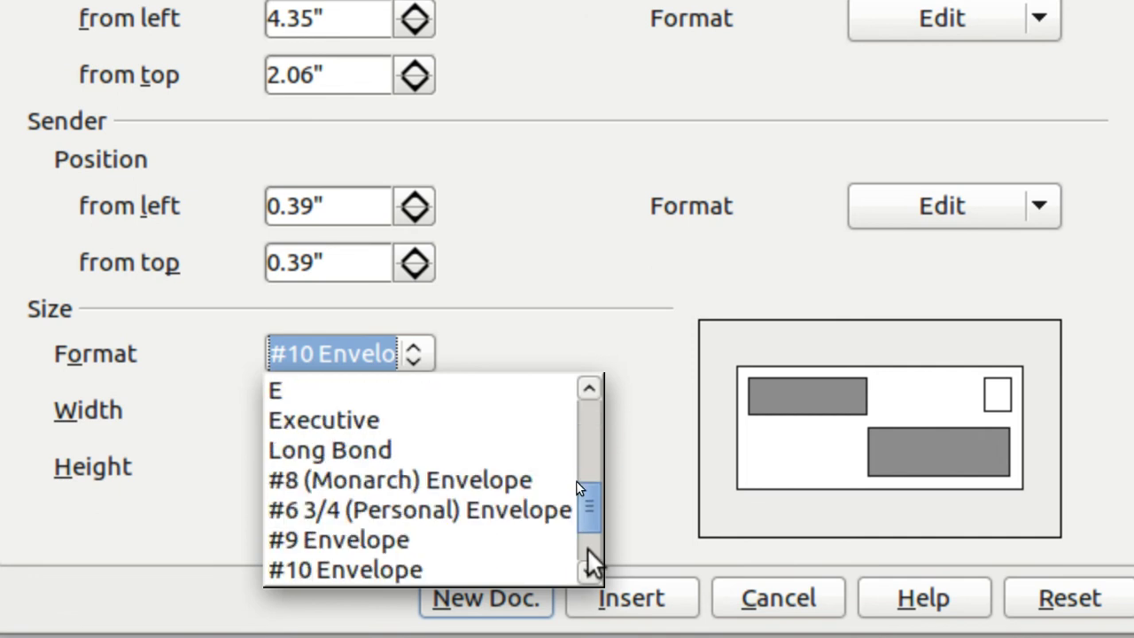
left_click(589, 557)
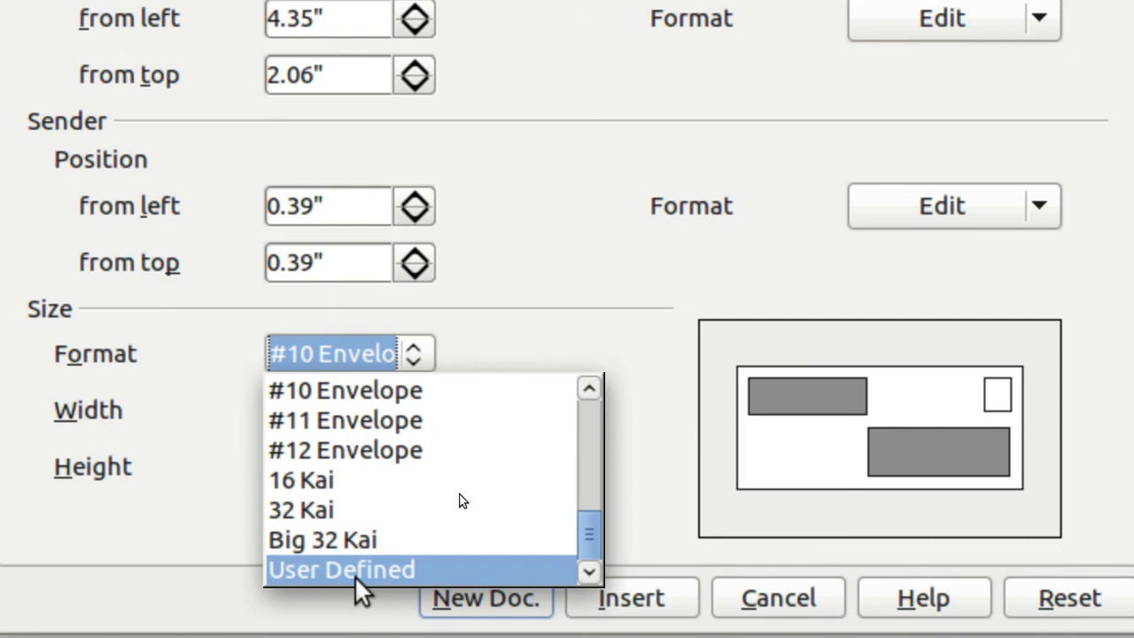
left_click(482, 400)
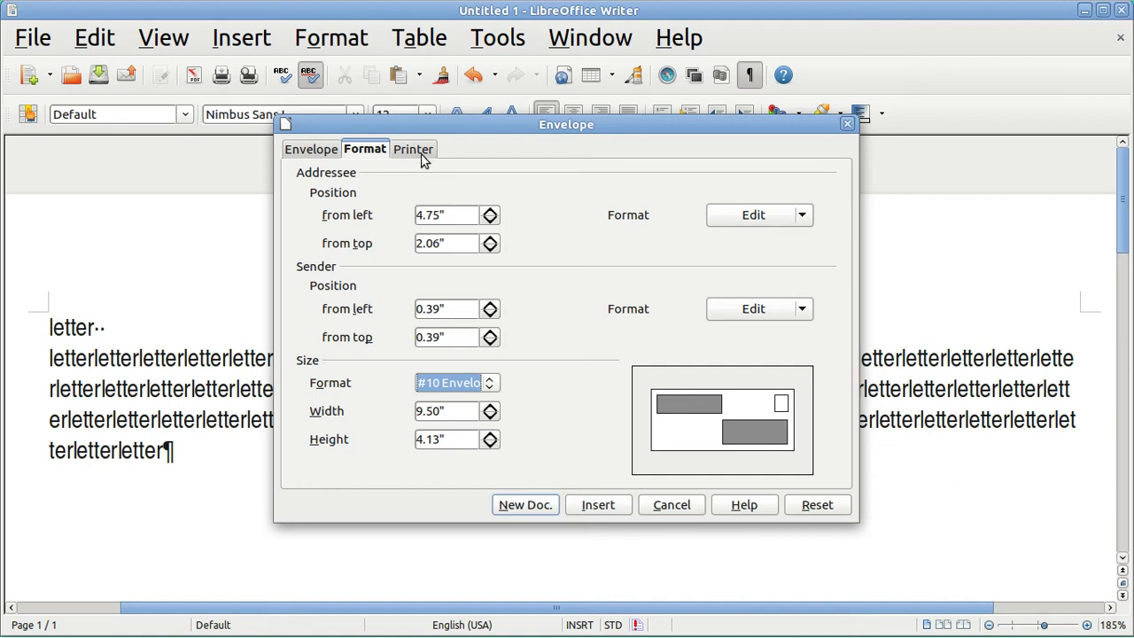
Try printing the envelope from the bottom, restore Print from top, and choose the centred vertical envelope orientation.
left_click(422, 152)
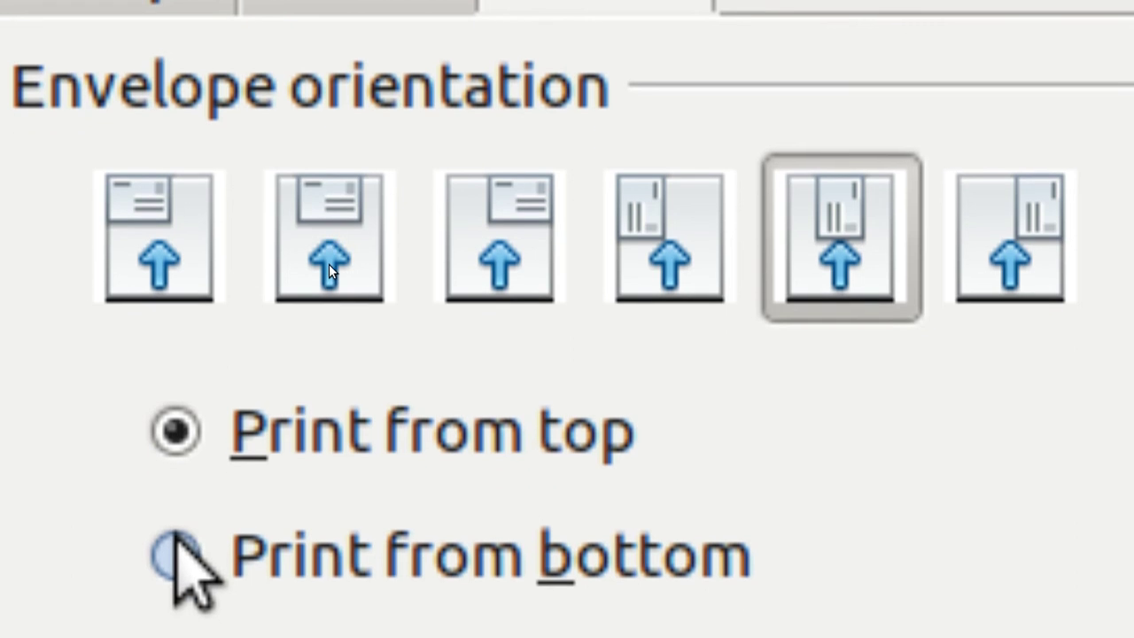
left_click(177, 540)
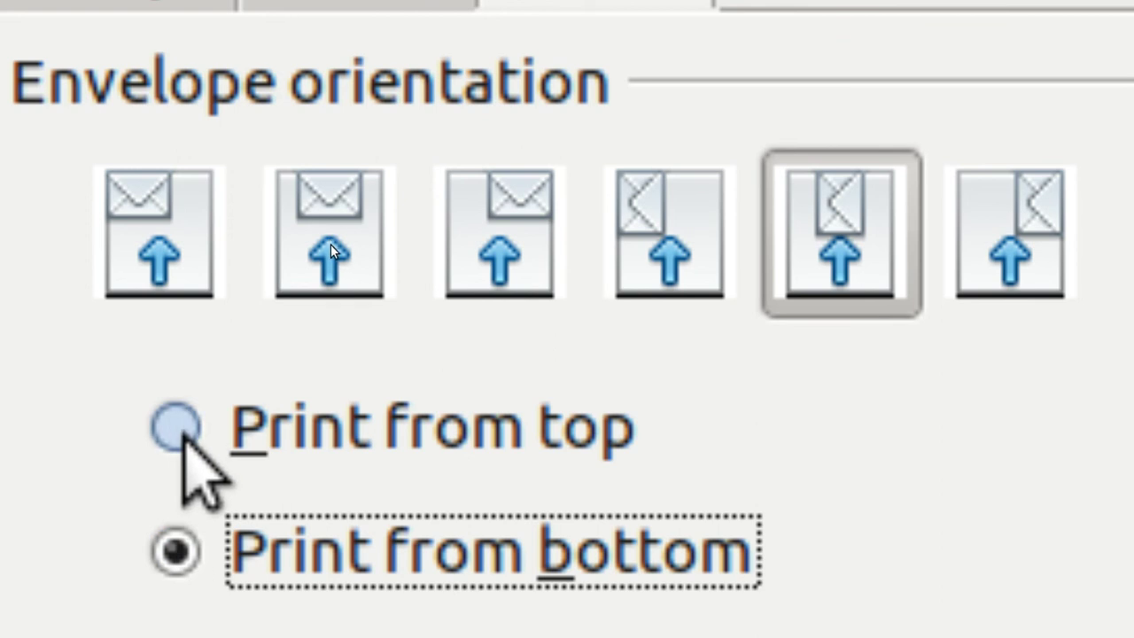
left_click(181, 431)
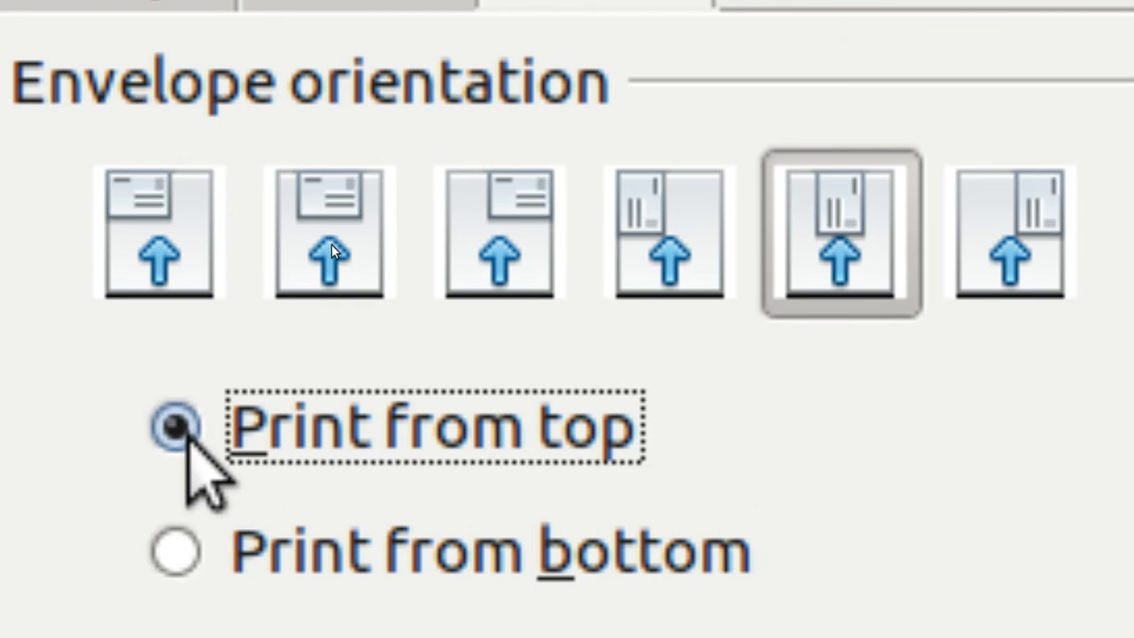
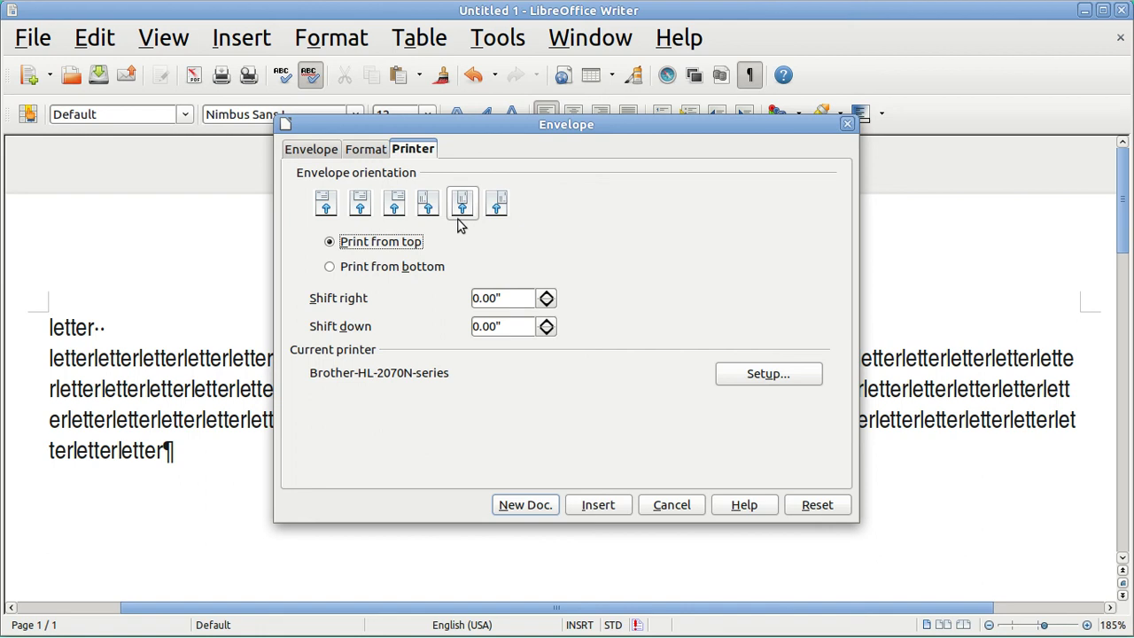
left_click(460, 212)
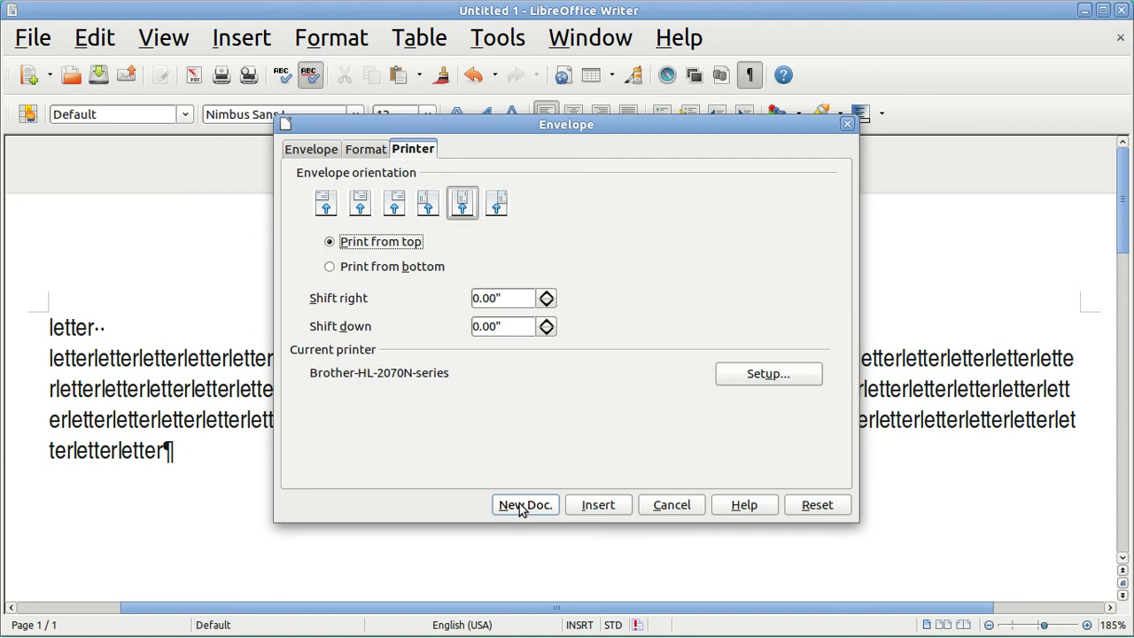
Insert the envelope into the letter document and check both pages in page preview.
left_click(597, 504)
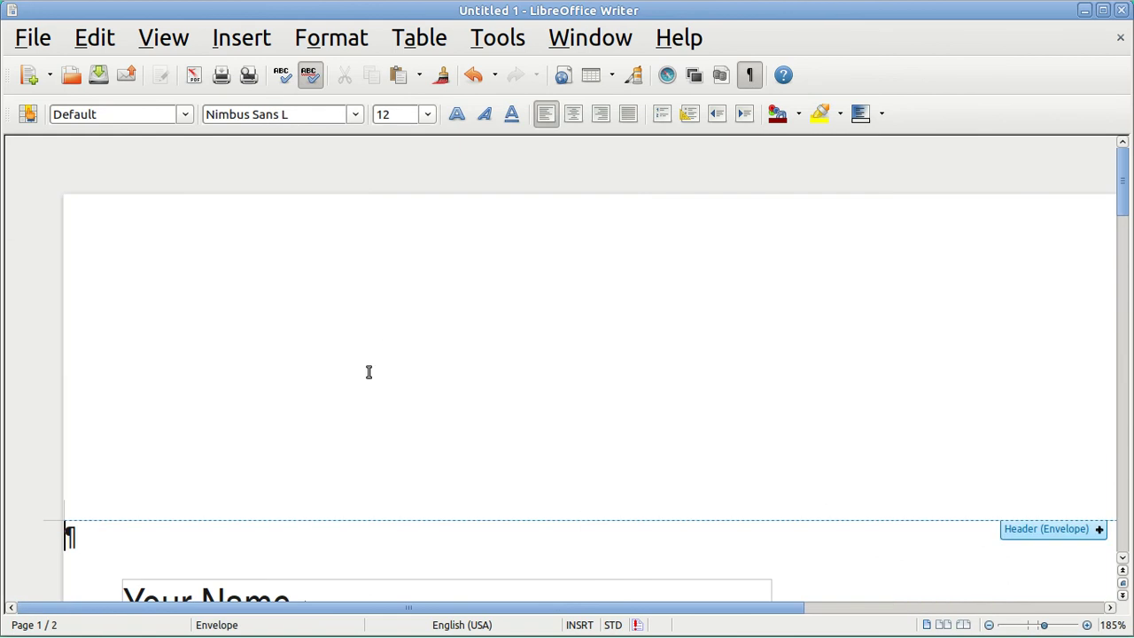
left_click(33, 40)
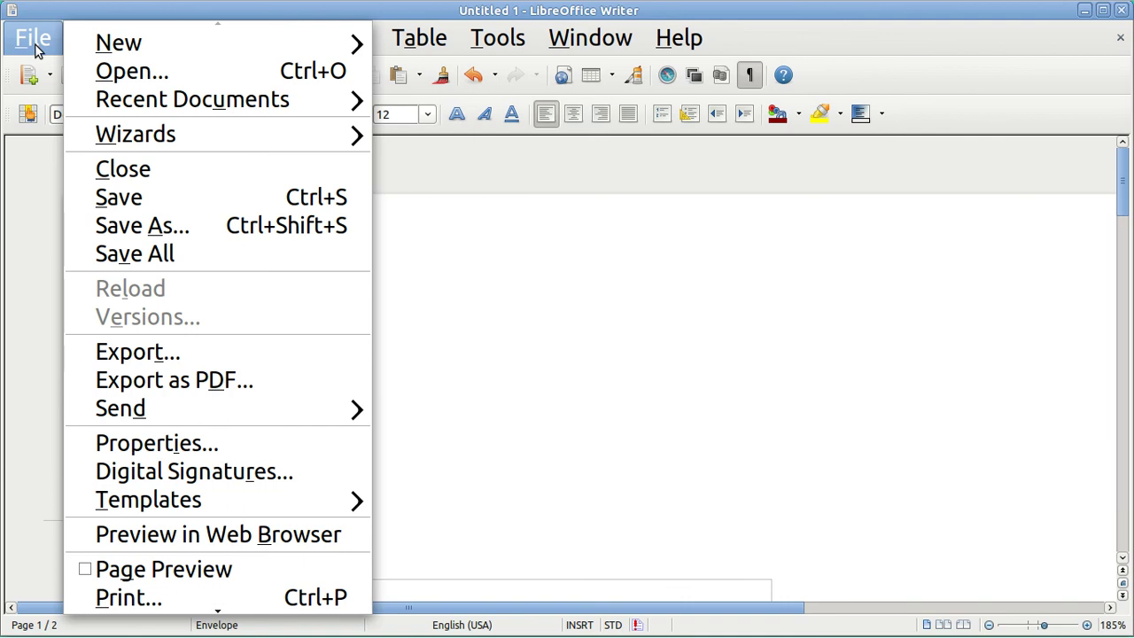
left_click(183, 569)
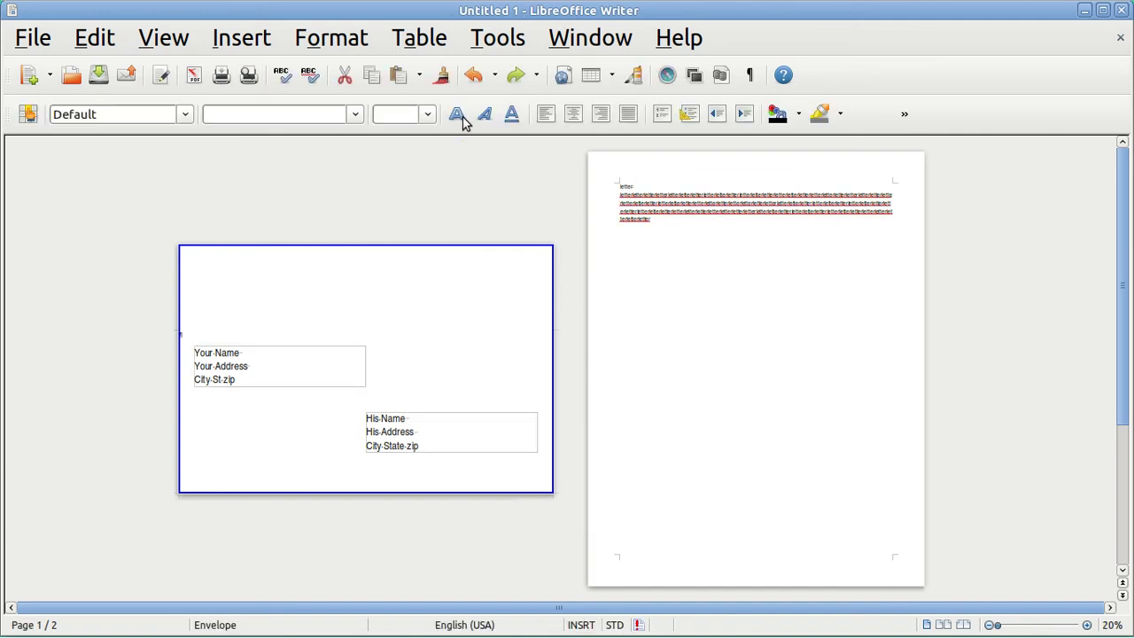
left_click(464, 120)
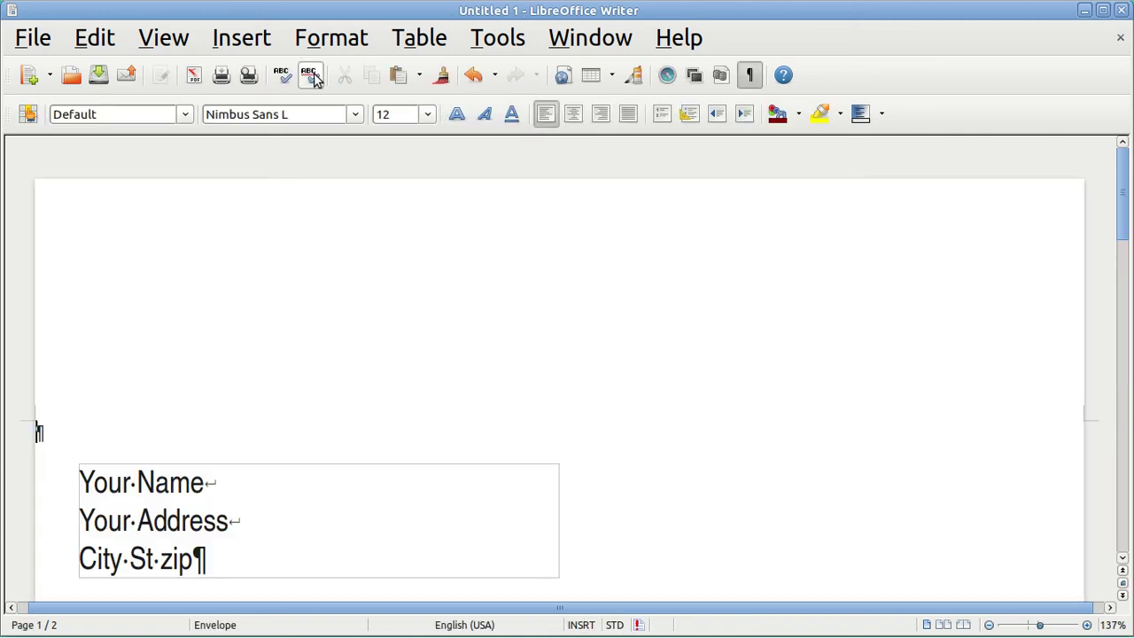
Add a box border on all four sides to the Envelope page style and view it in page preview.
left_click(329, 40)
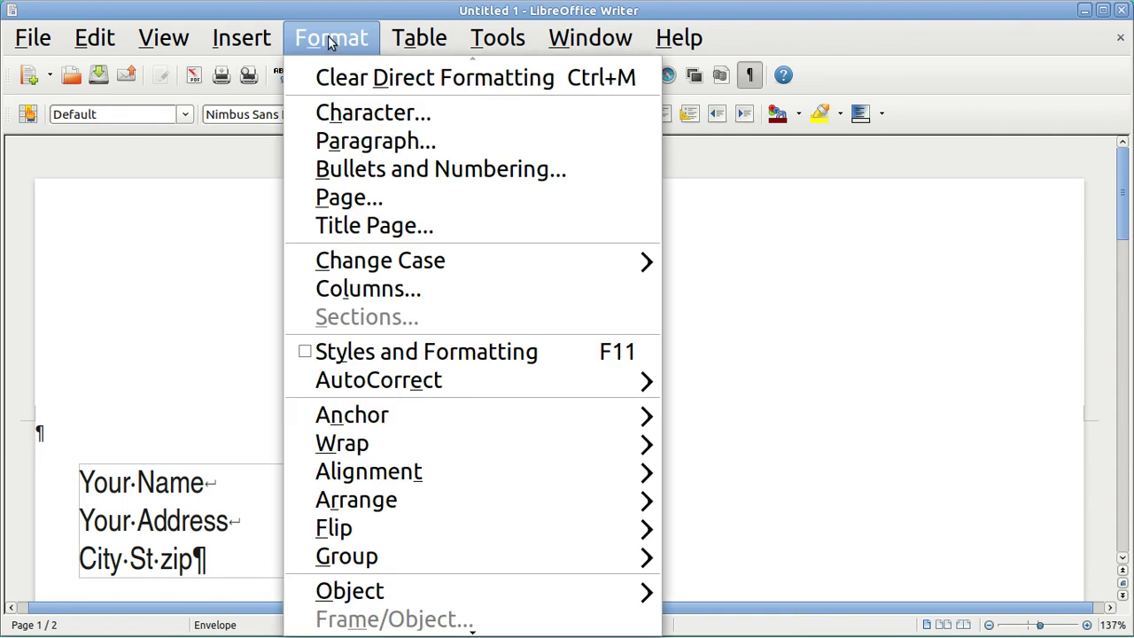
left_click(365, 191)
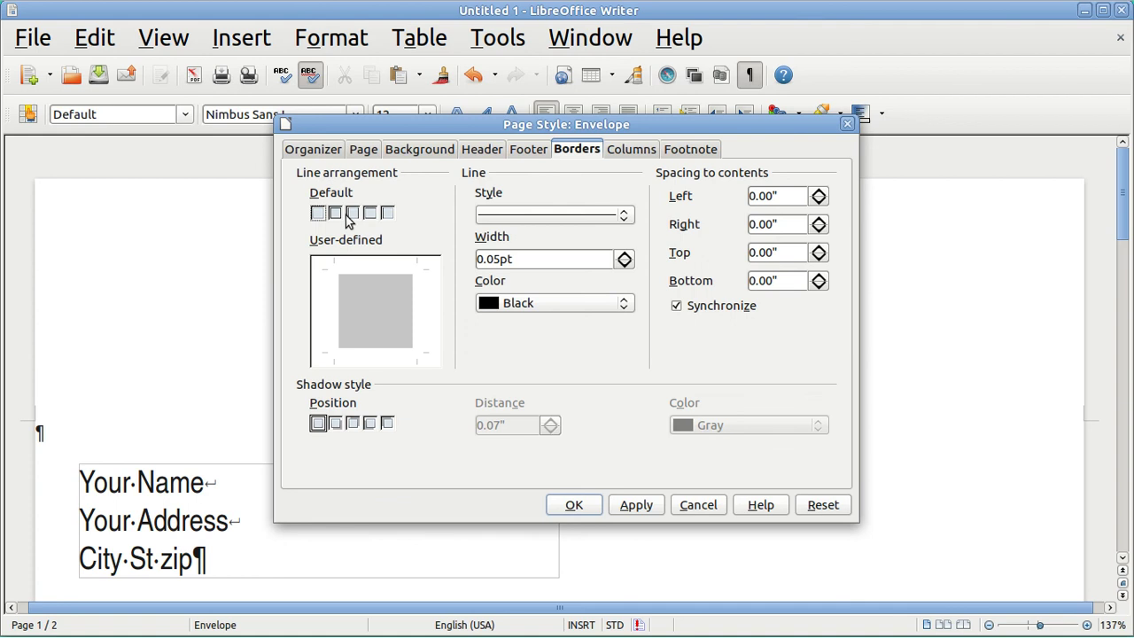
left_click(337, 216)
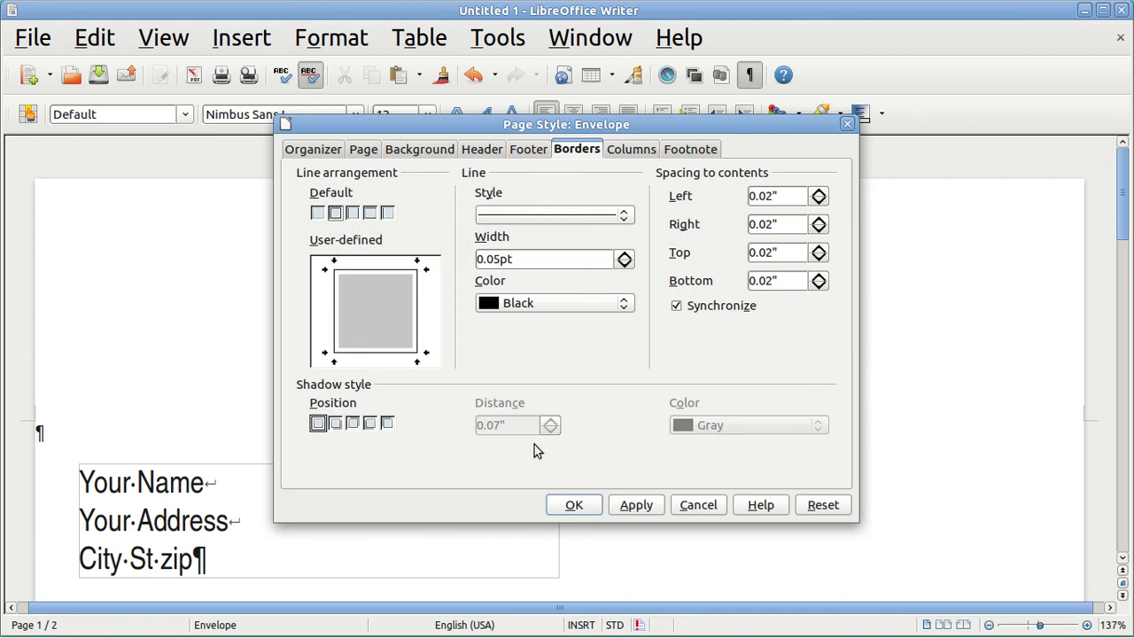
left_click(574, 505)
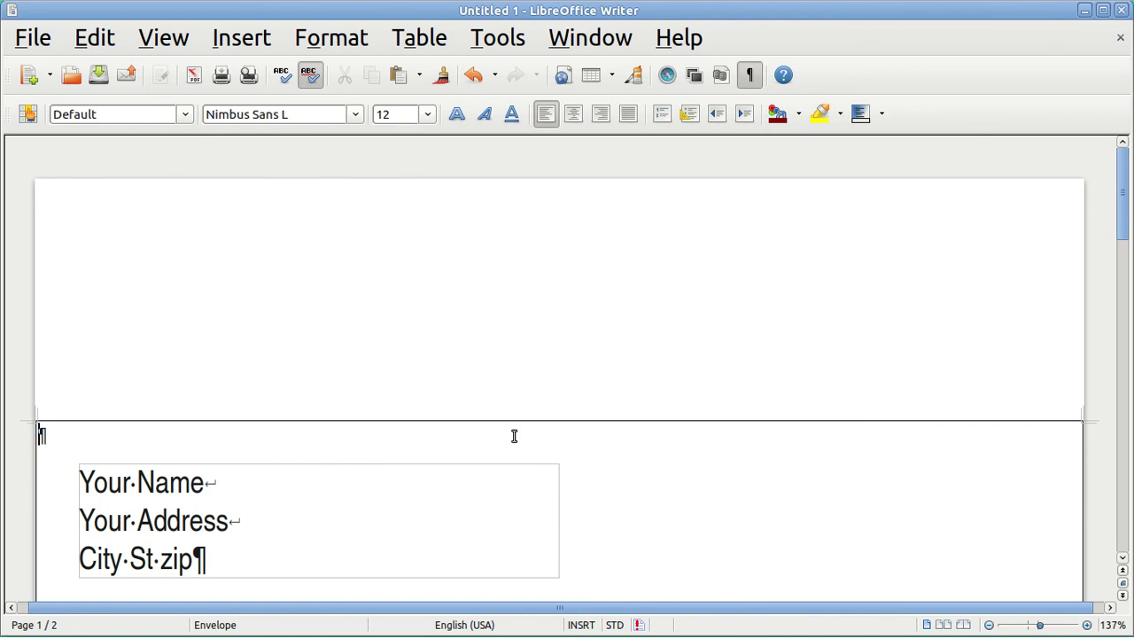
left_click(25, 42)
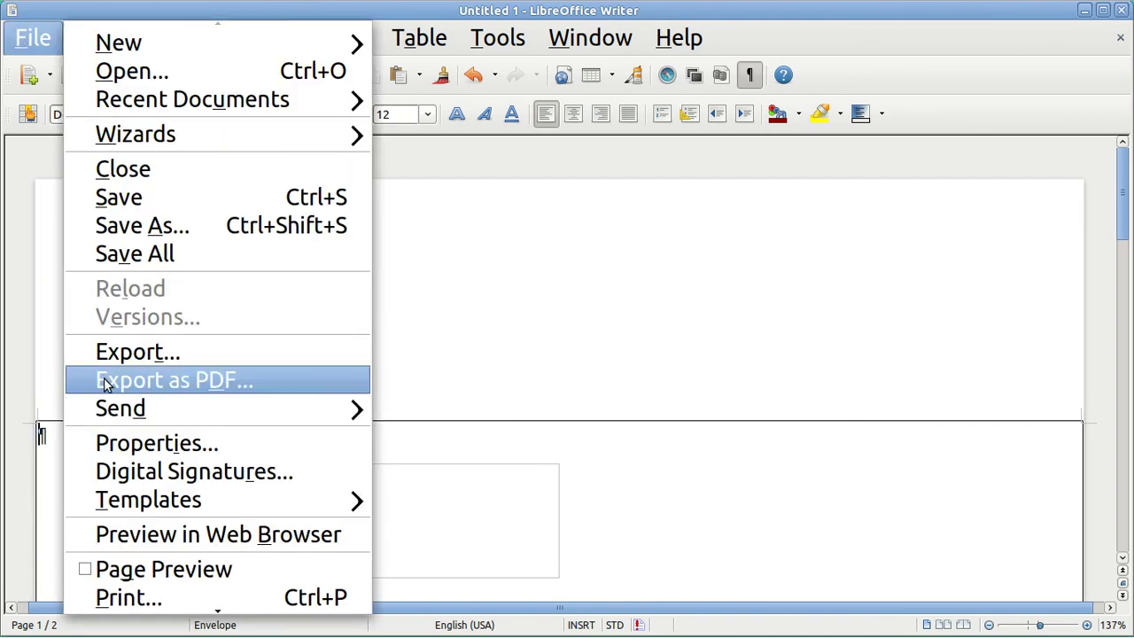
left_click(196, 567)
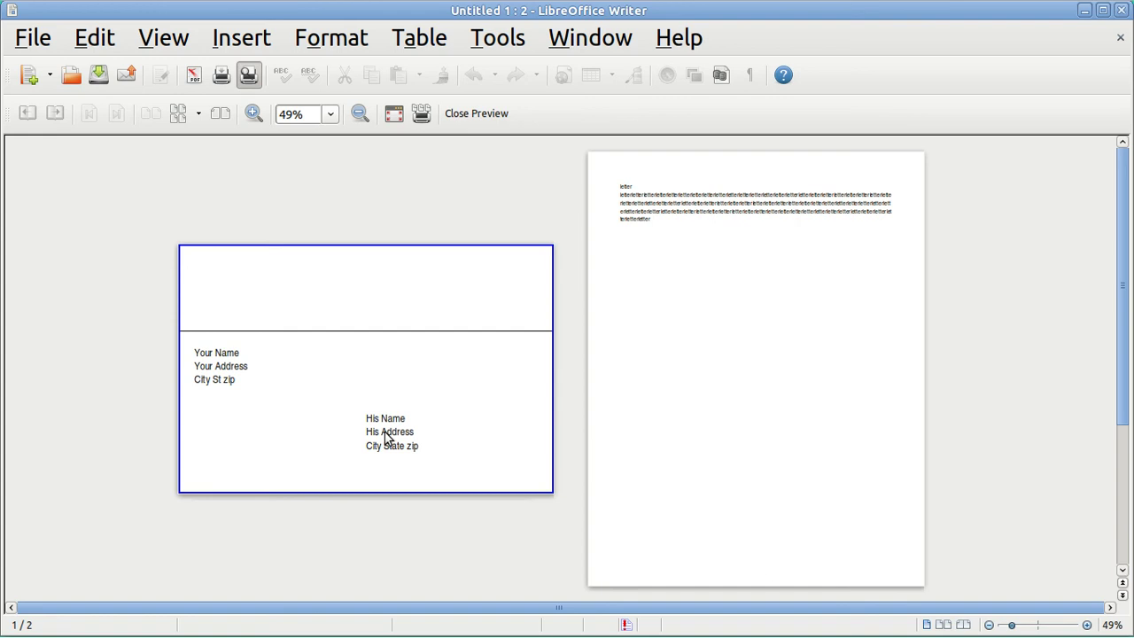
Save the document to the Desktop folder under the name letter1.
left_click(33, 43)
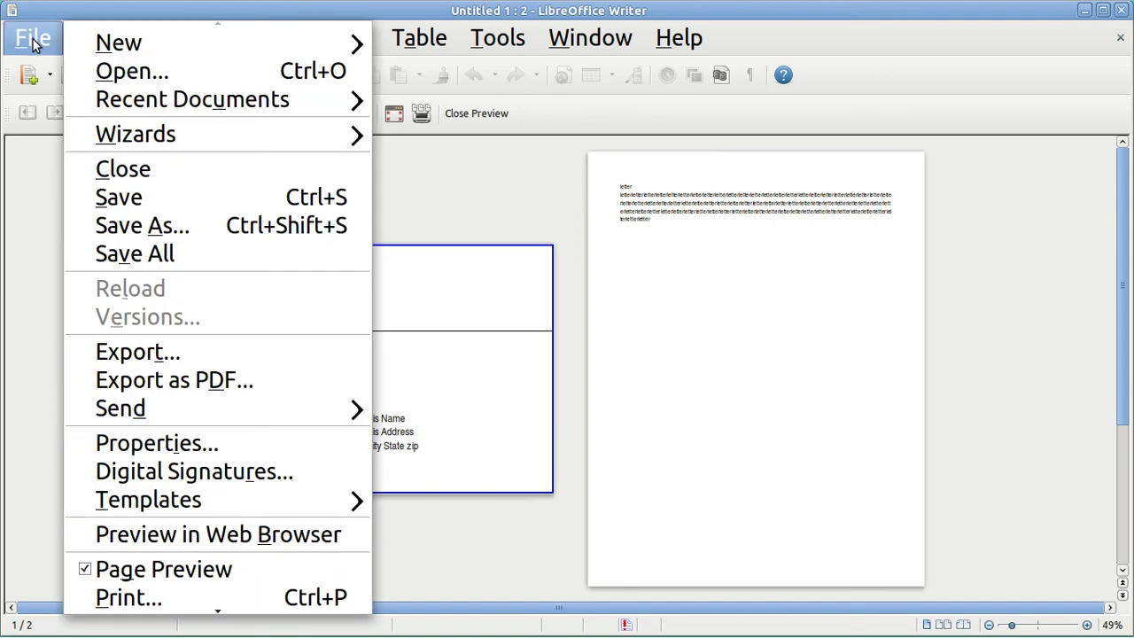
left_click(166, 224)
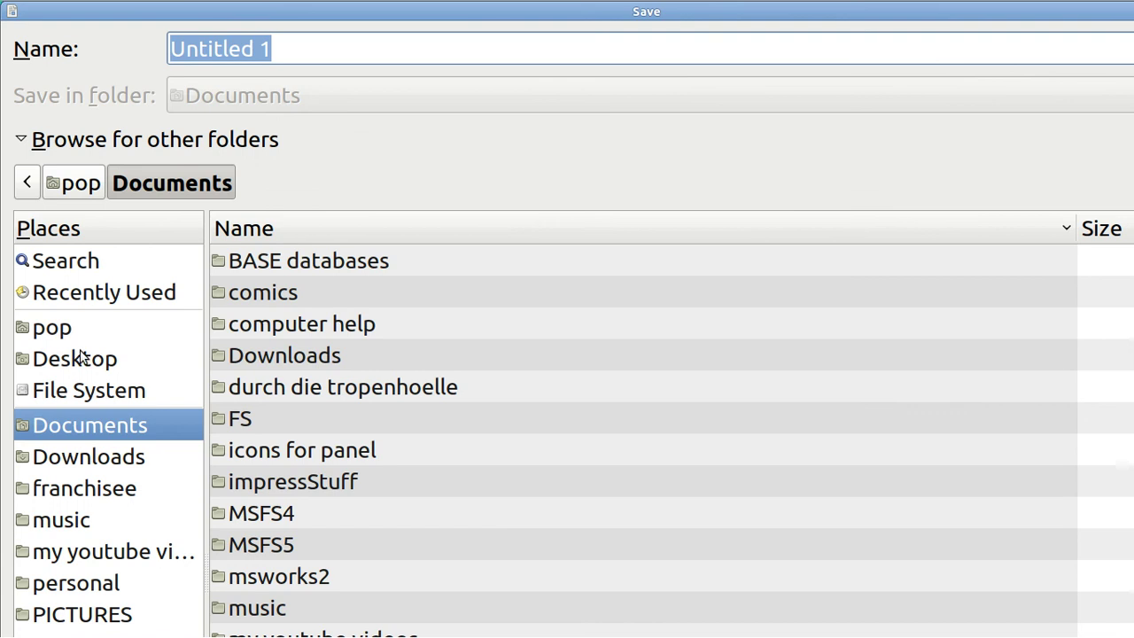
left_click(81, 363)
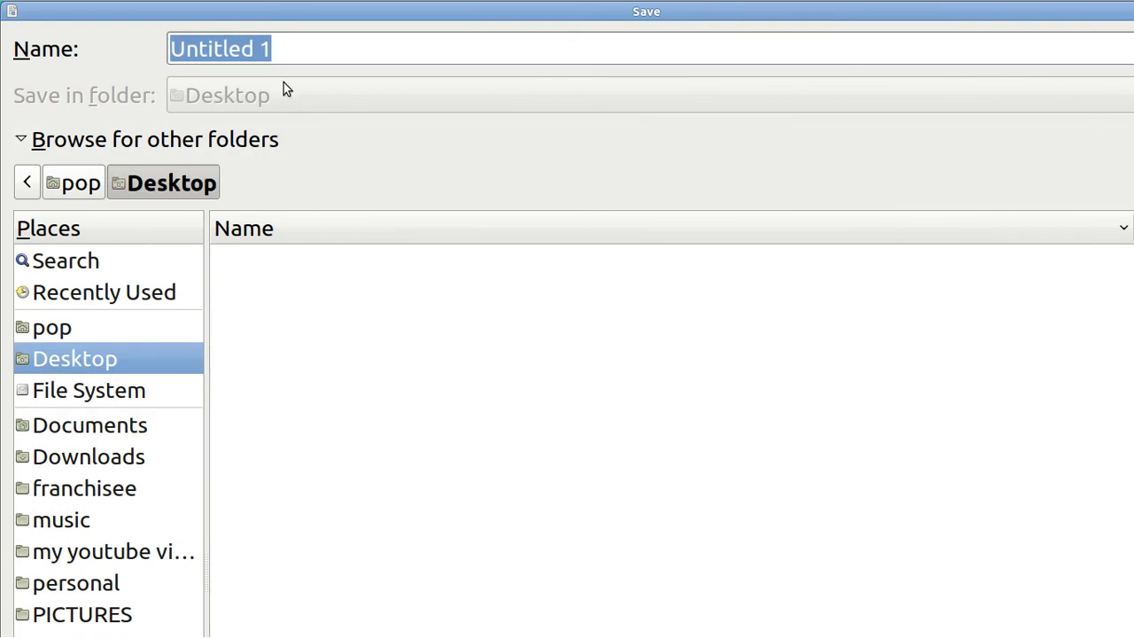
left_click(286, 52)
key("BackSpace")
key("BackSpace")
key("BackSpace")
key("BackSpace")
key("BackSpace")
key("BackSpace")
key("BackSpace")
key("BackSpace")
key("BackSpace")
key("BackSpace")
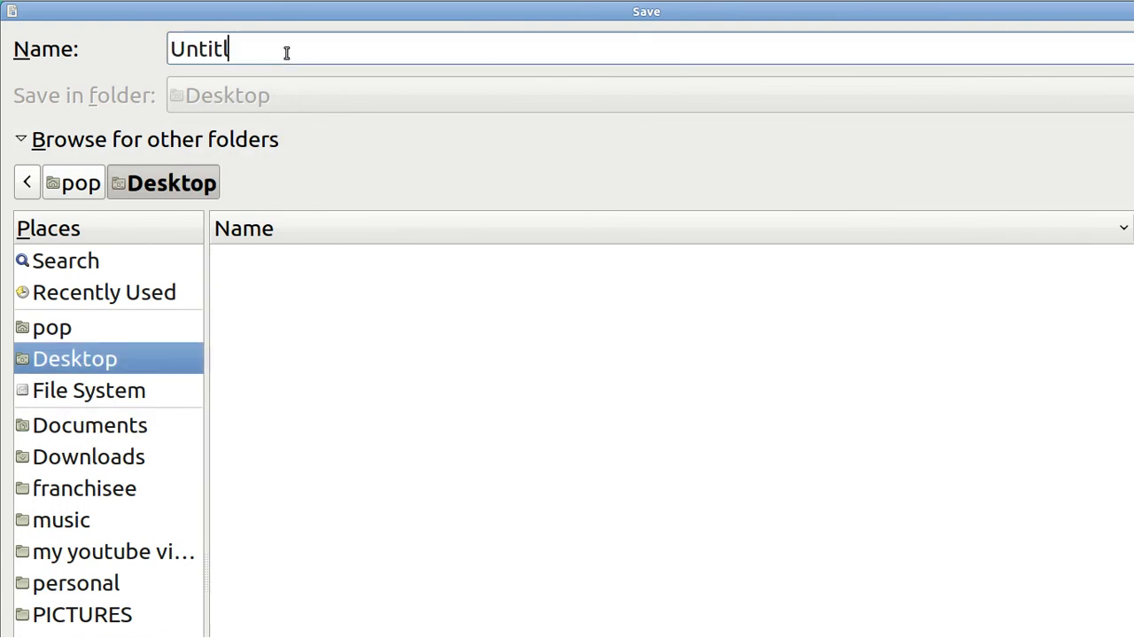
type("le")
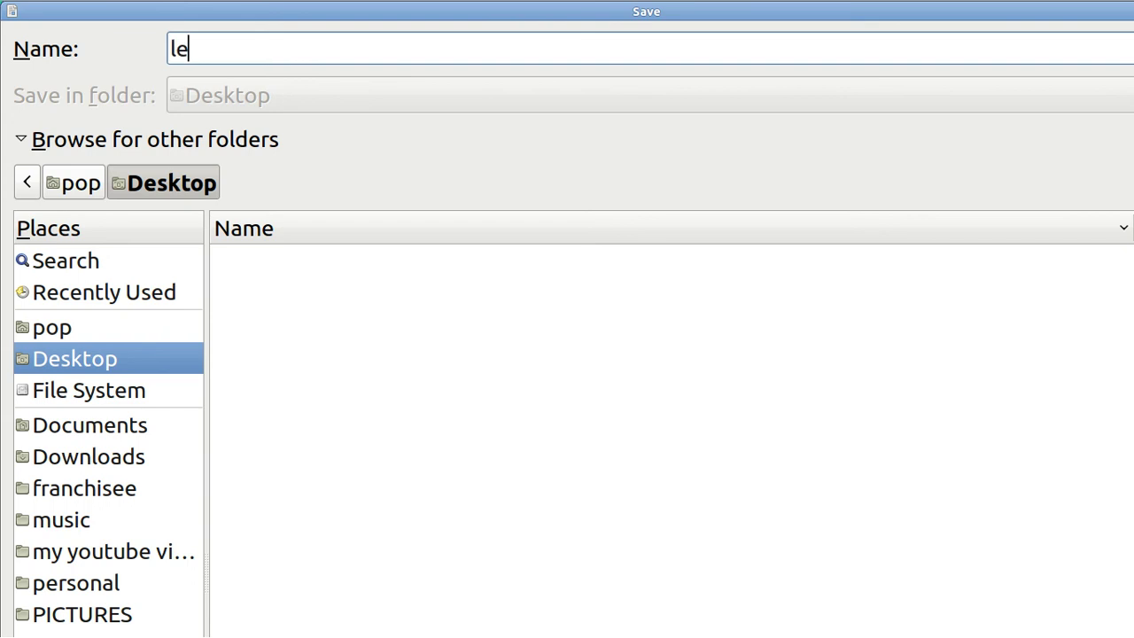
type("tter1")
key("Return")
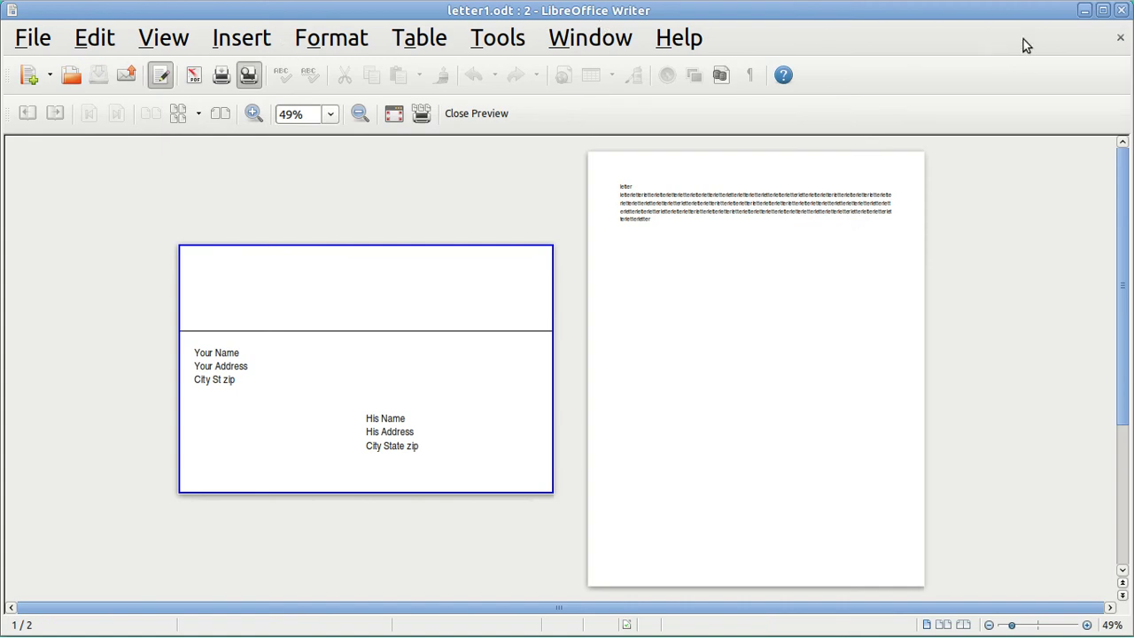
Close the document and the Screenshot.png image, and reopen letter1.odt from the desktop.
left_click(1121, 13)
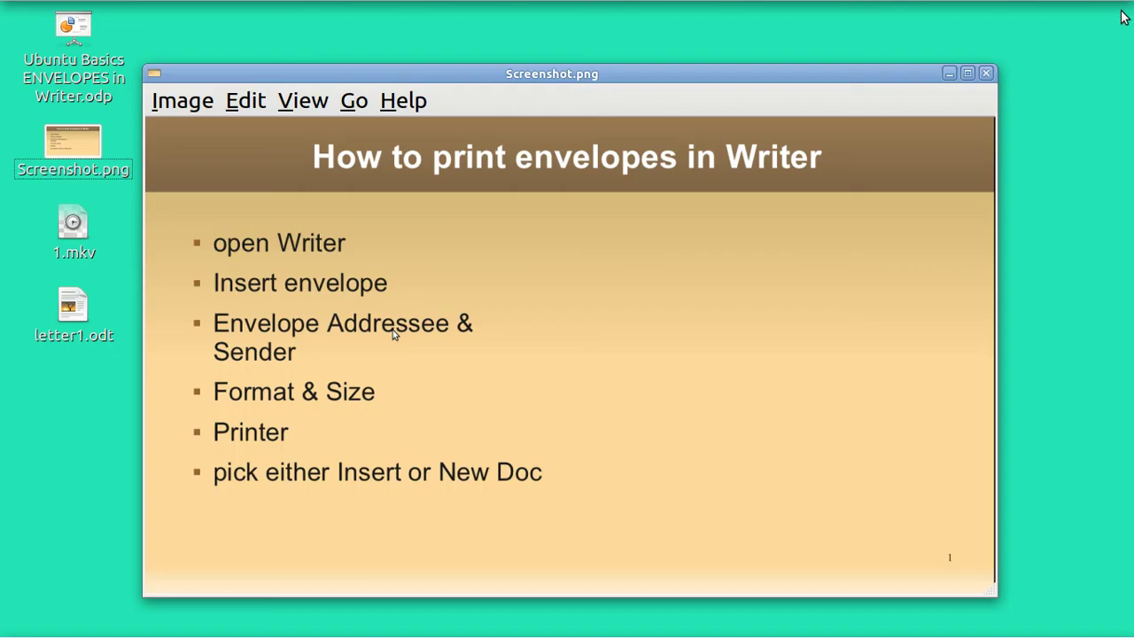
left_click(987, 75)
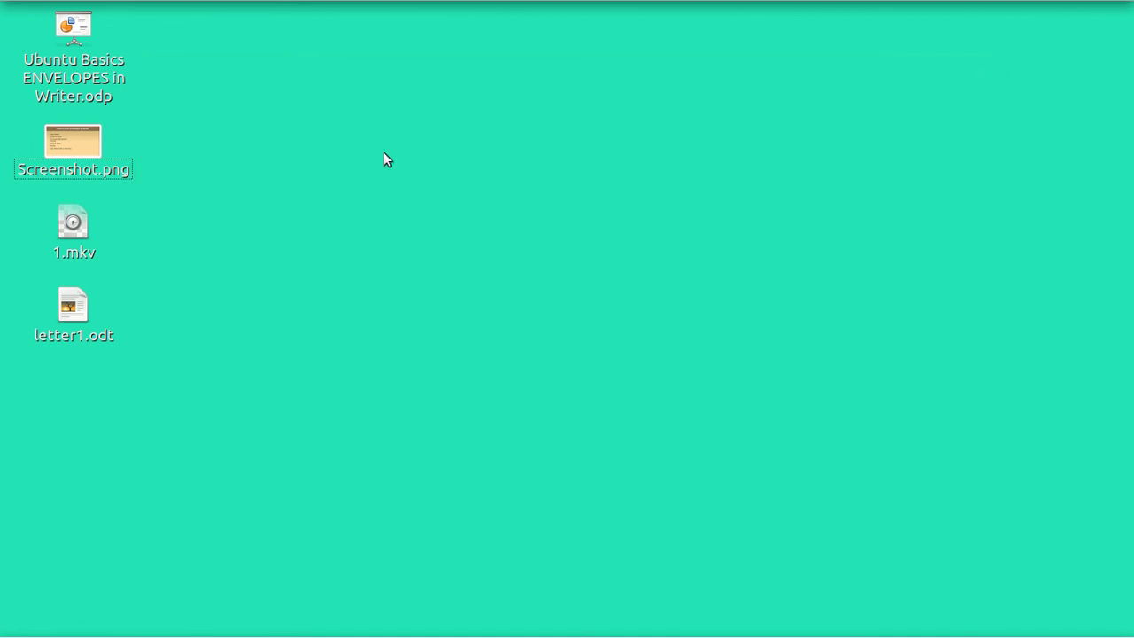
double_click(77, 316)
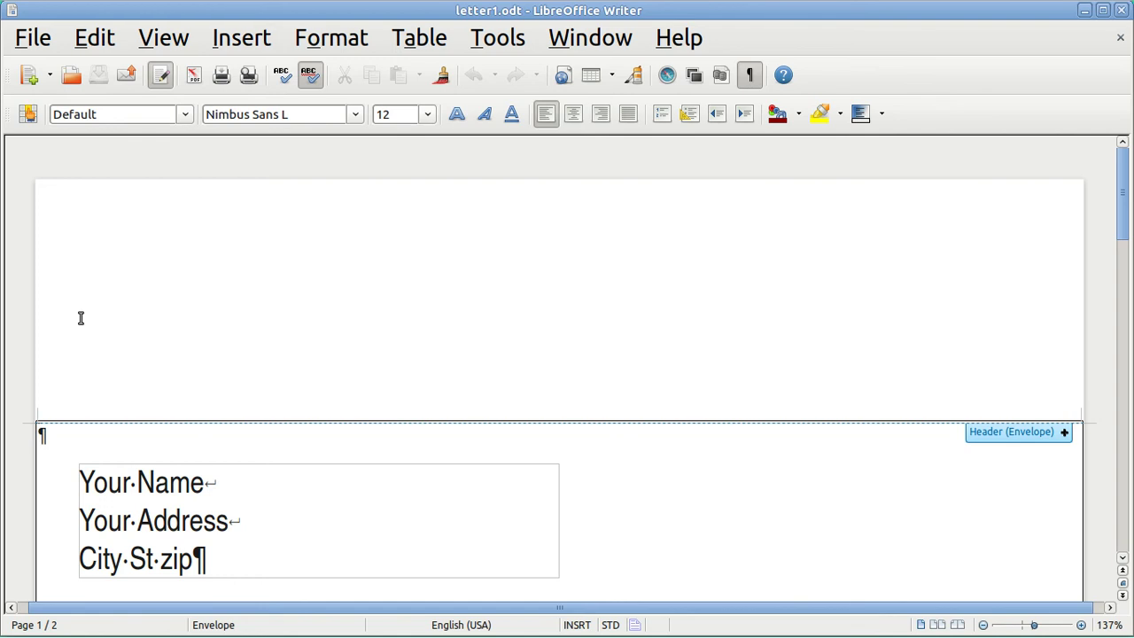
Create the envelope as a new, separate document from the letter using the existing envelope settings.
left_click(237, 42)
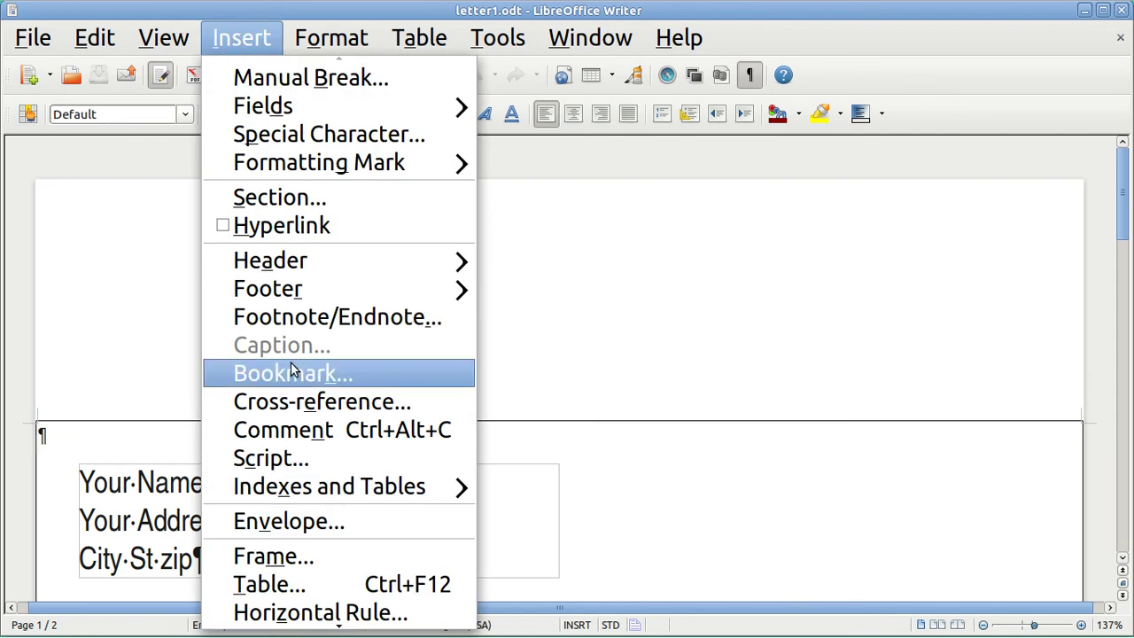
left_click(339, 519)
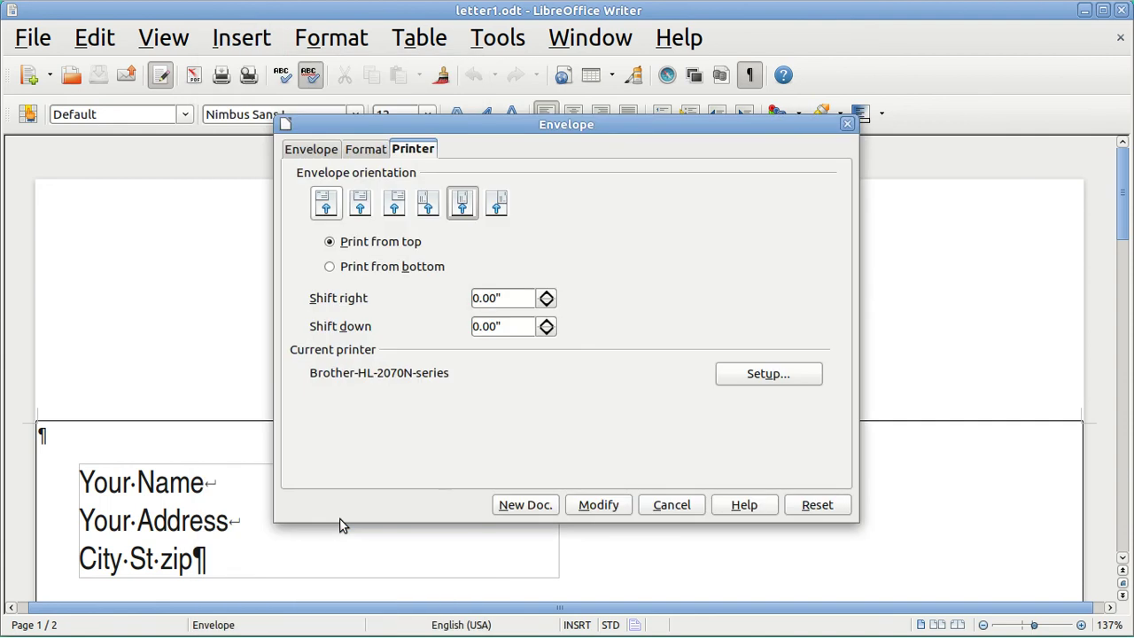
left_click(516, 507)
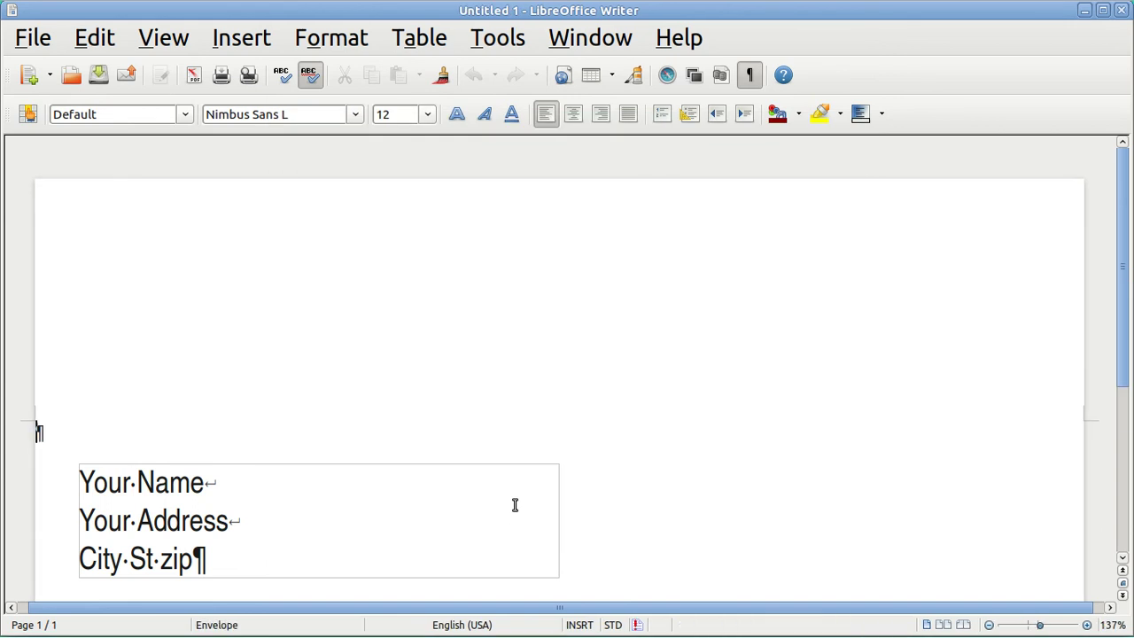
Save the new envelope document to the Desktop folder under the name envelope1.
left_click(29, 40)
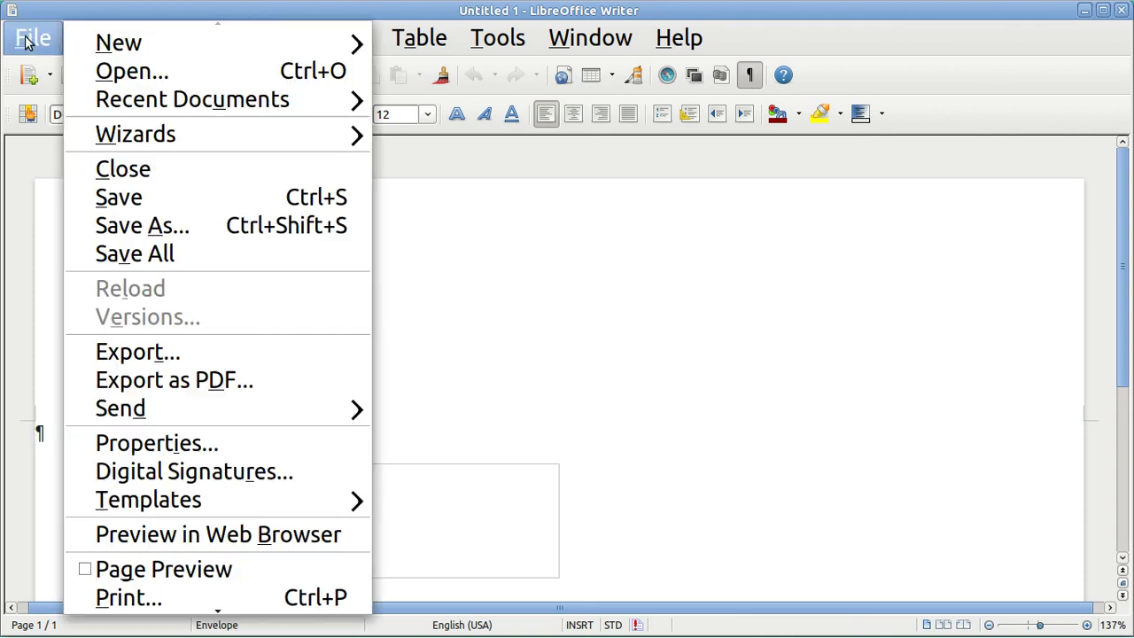
left_click(179, 225)
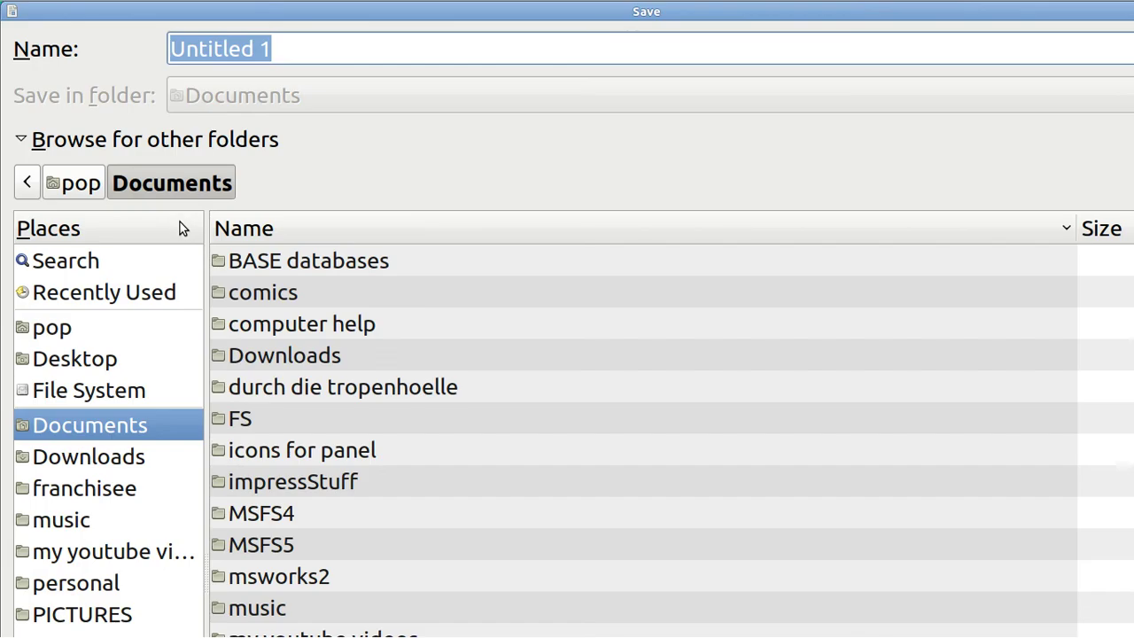
left_click(83, 359)
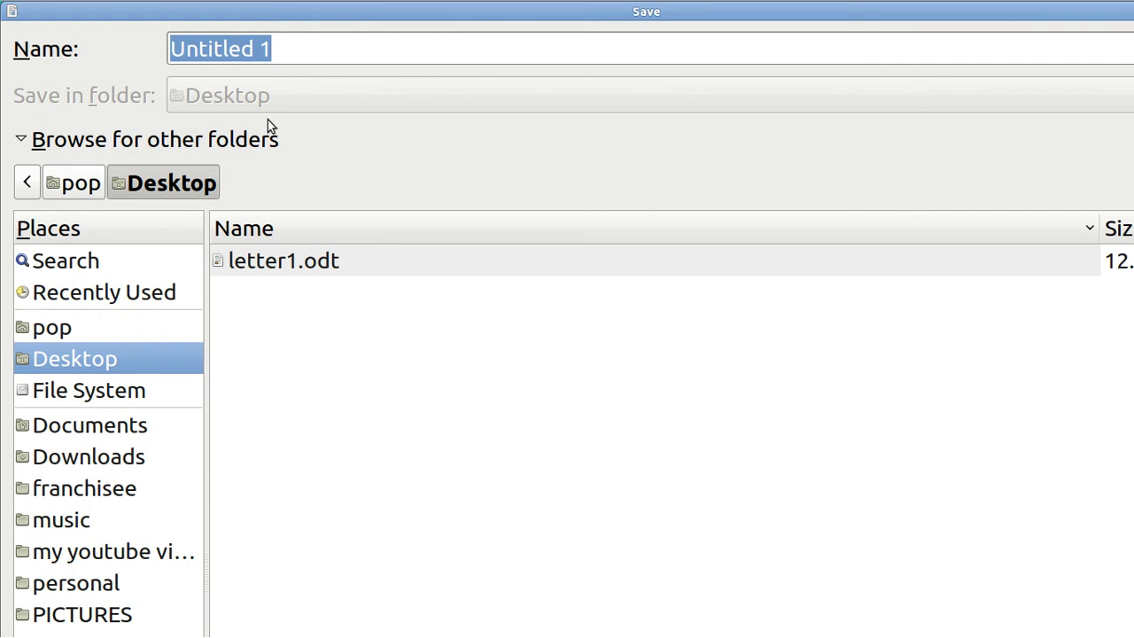
left_click(286, 53)
key("BackSpace")
key("BackSpace")
key("BackSpace")
key("BackSpace")
key("BackSpace")
key("BackSpace")
key("BackSpace")
key("BackSpace")
key("BackSpace")
key("BackSpace")
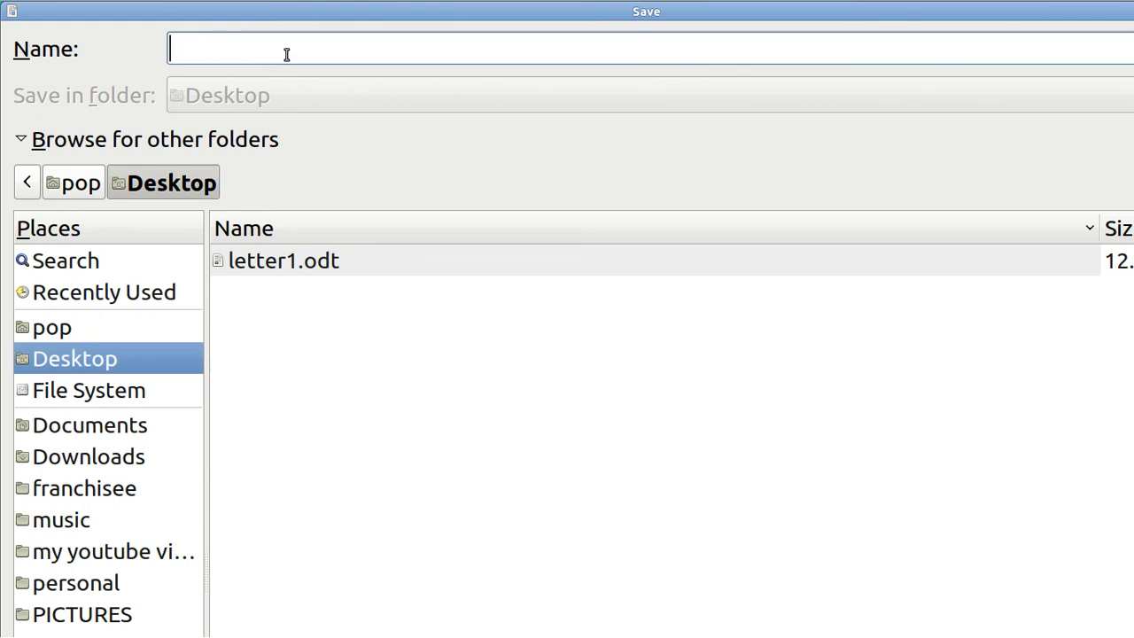
type("envel")
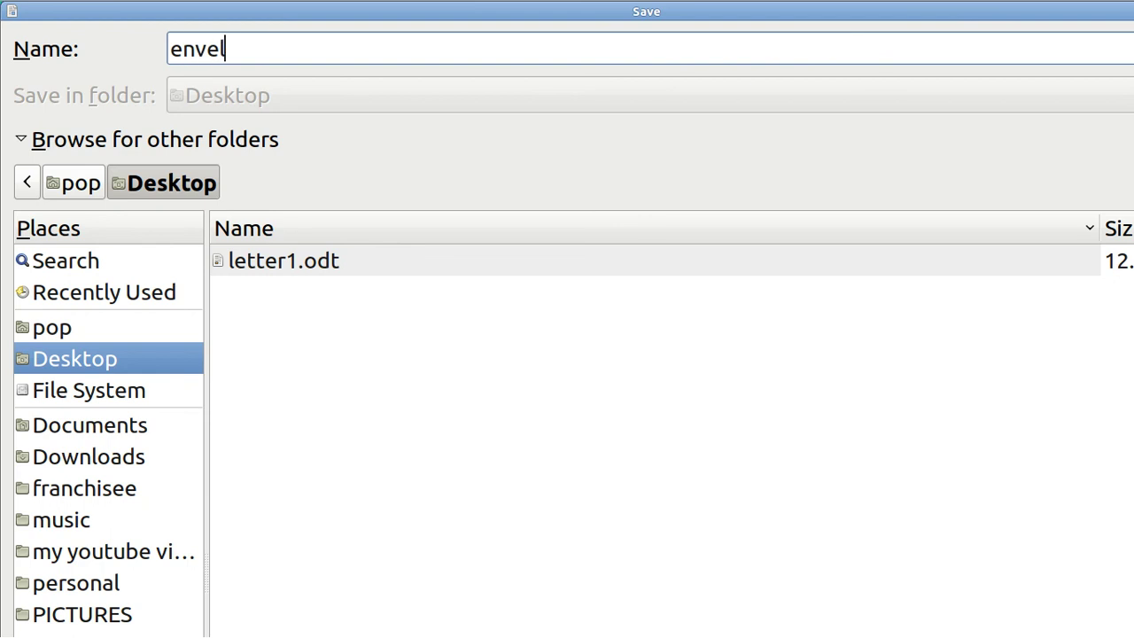
type("ope1")
key("Return")
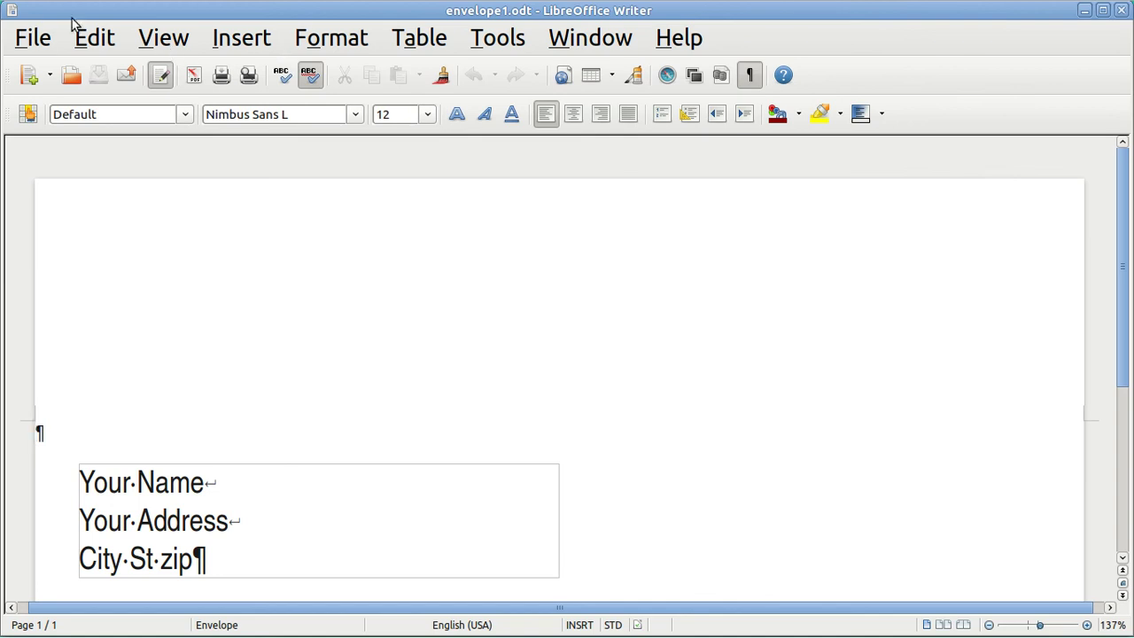
Close the envelope and letter documents and exit LibreOffice to return to the desktop.
left_click(39, 43)
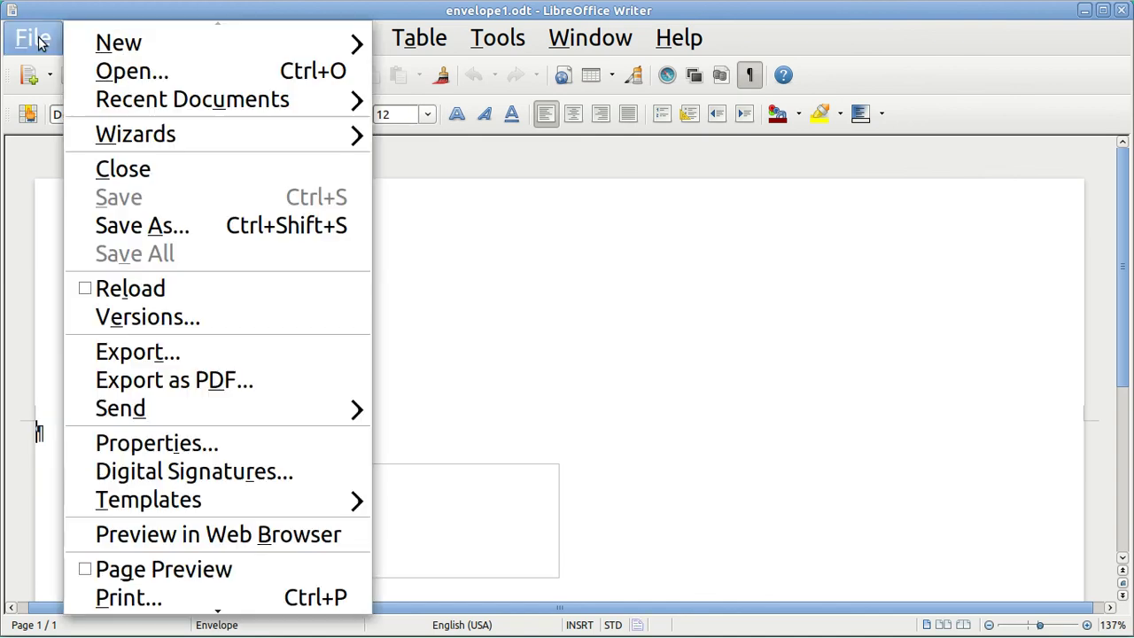
left_click(131, 172)
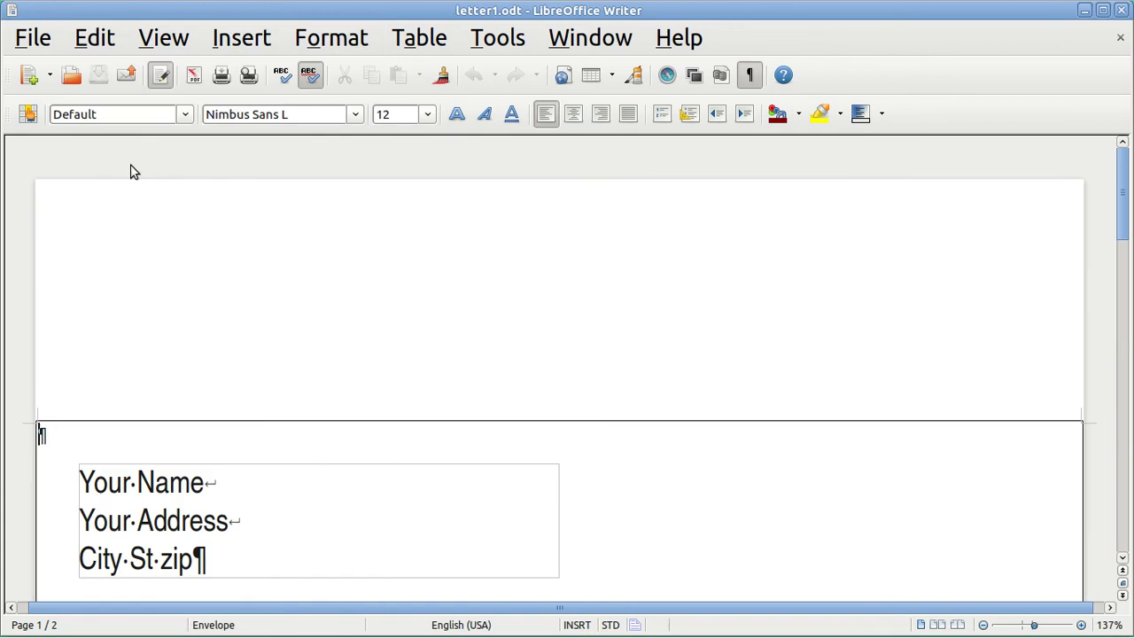
left_click(42, 42)
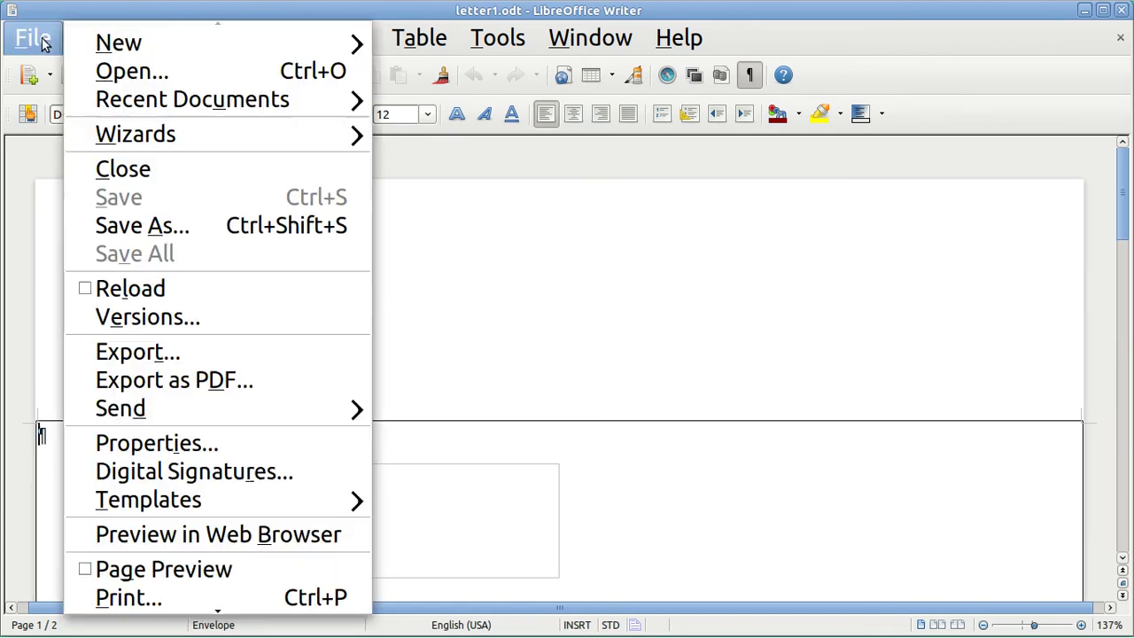
left_click(138, 168)
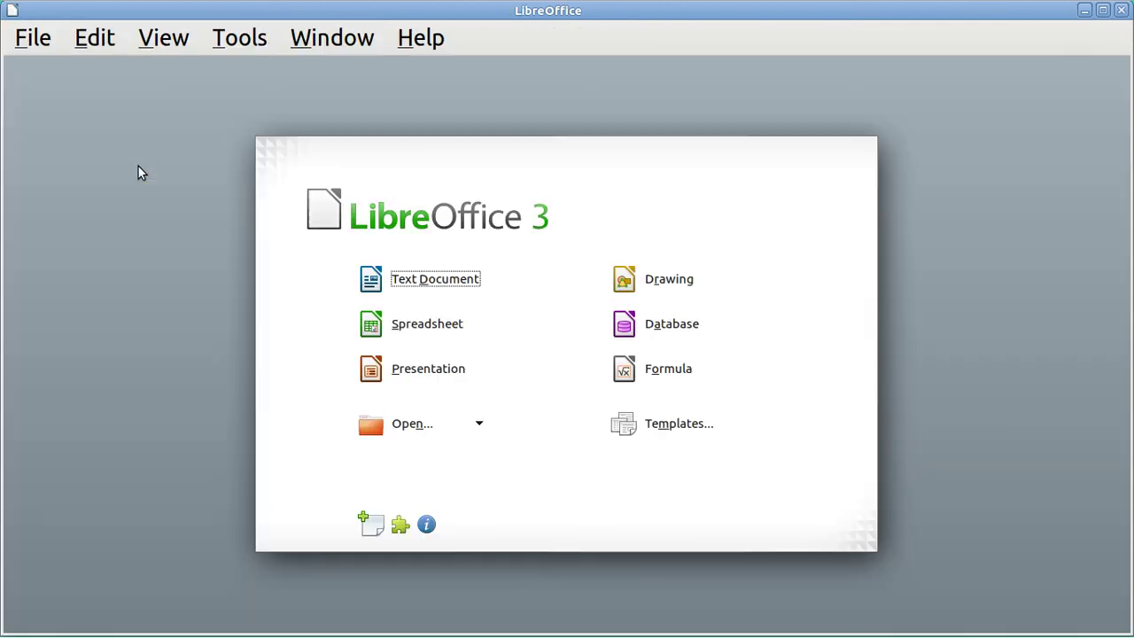
left_click(1121, 11)
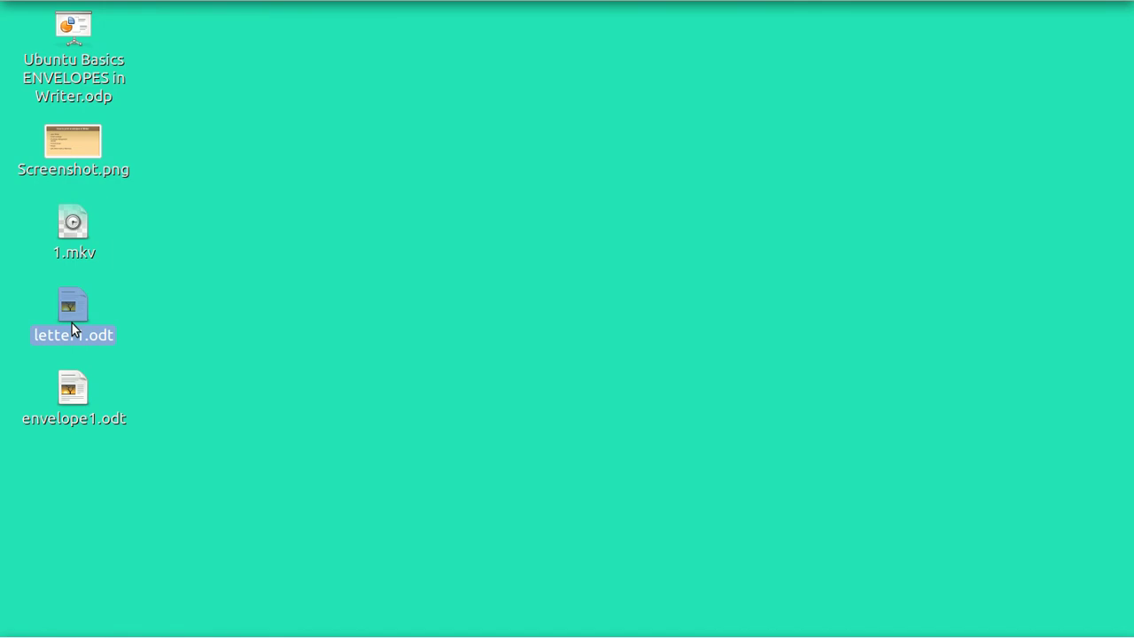
Open envelope1.odt from the desktop, check it in page preview, and close it.
left_click(75, 400)
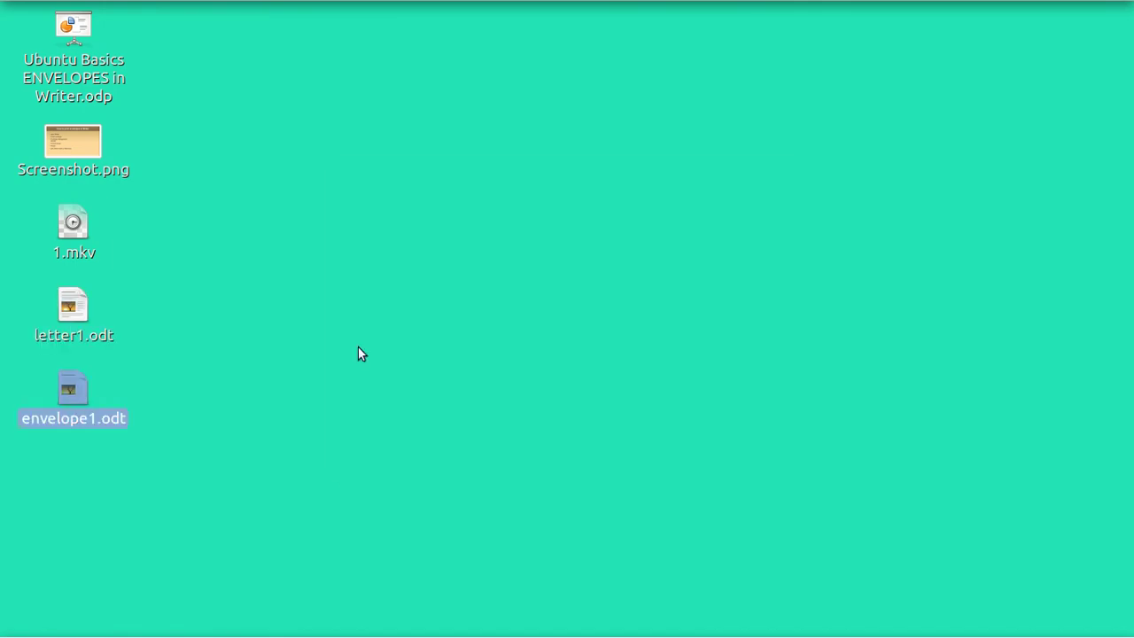
double_click(76, 399)
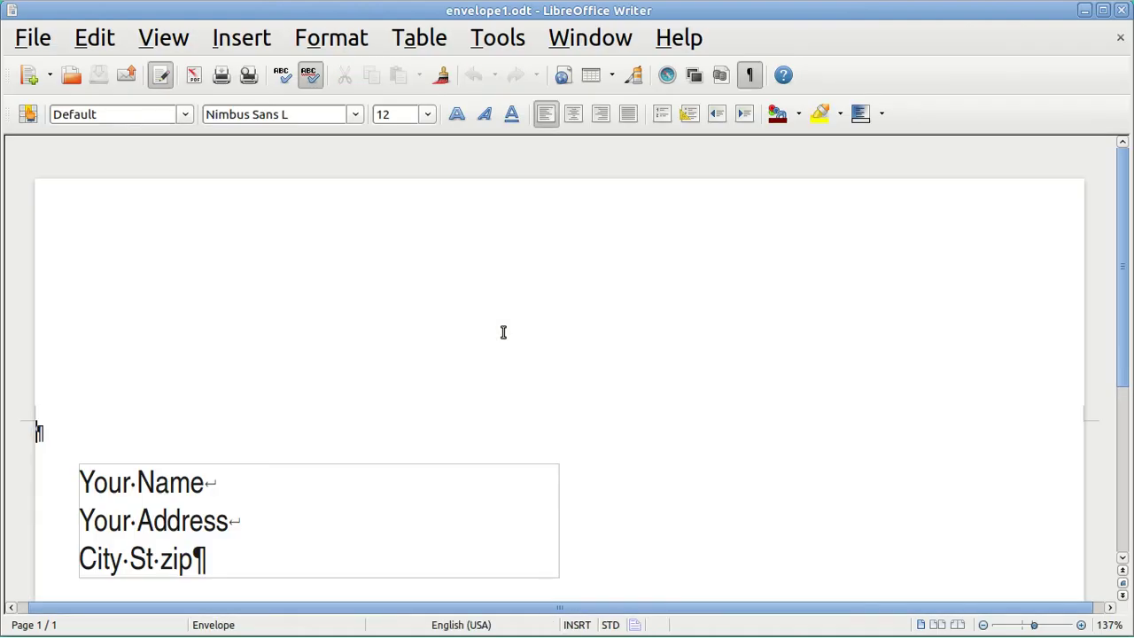
left_click(35, 43)
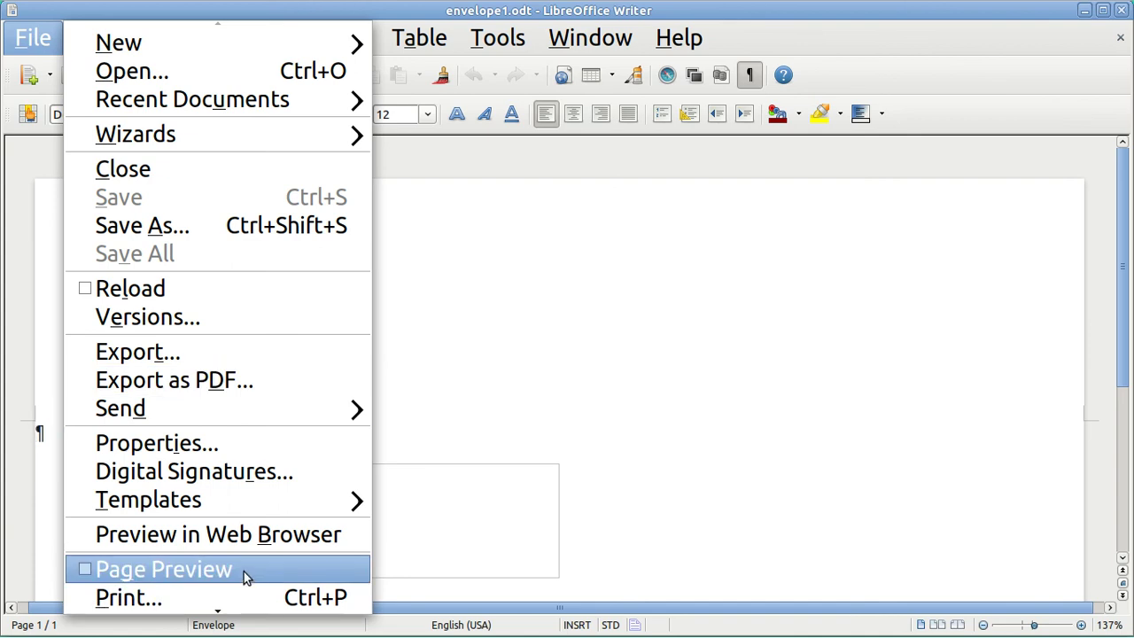
left_click(164, 570)
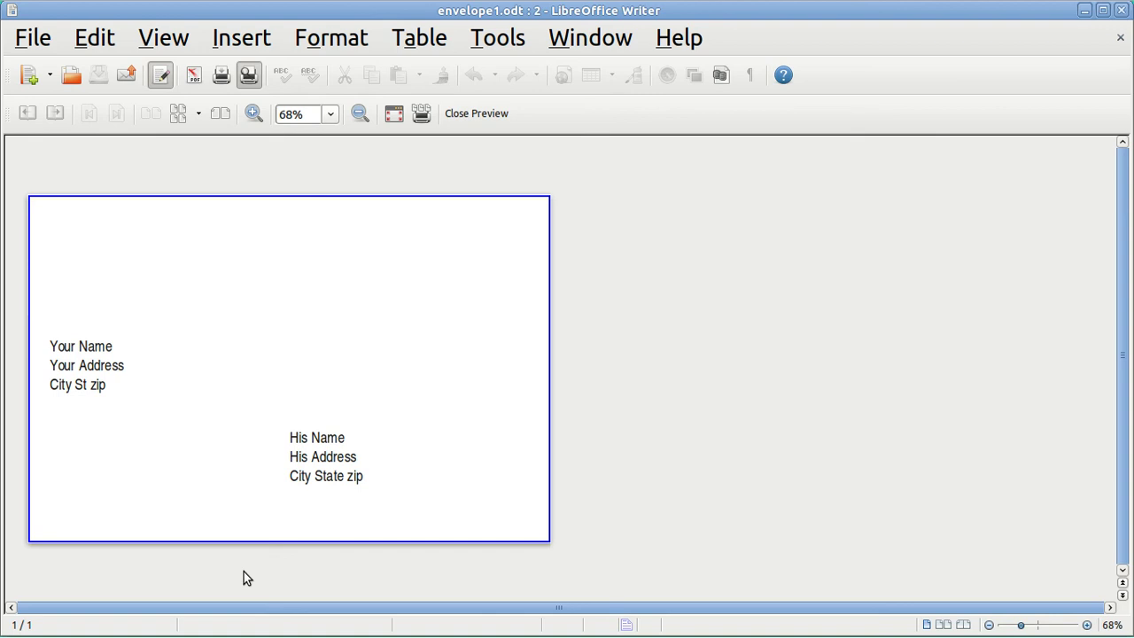
left_click(1121, 12)
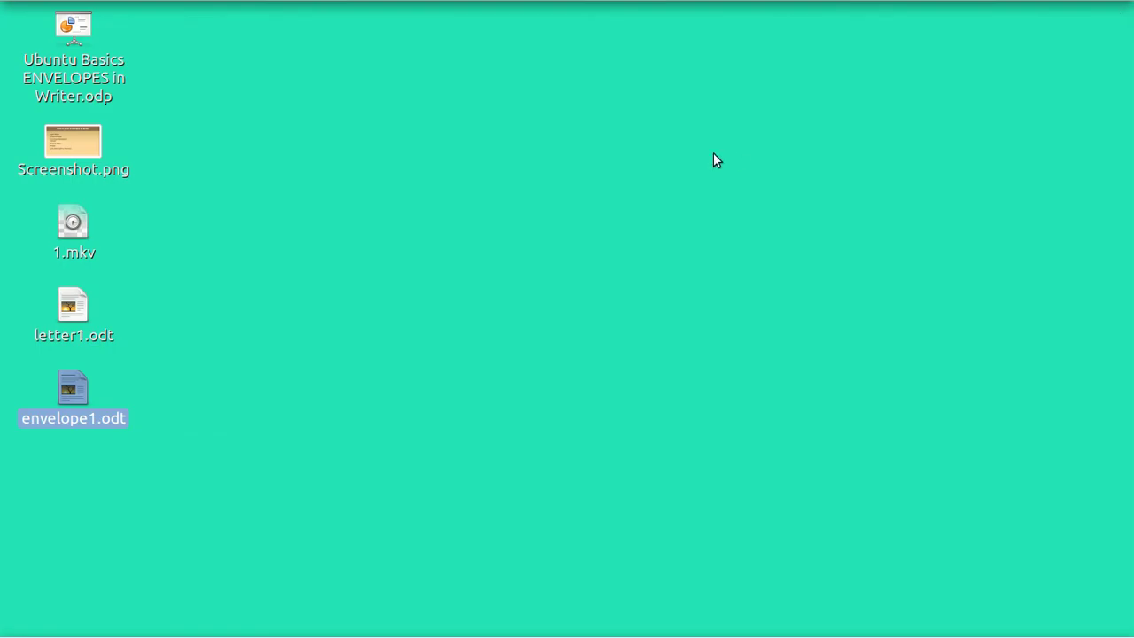
Open letter1.odt from the desktop, check its envelope and letter pages in page preview, and close it.
double_click(72, 309)
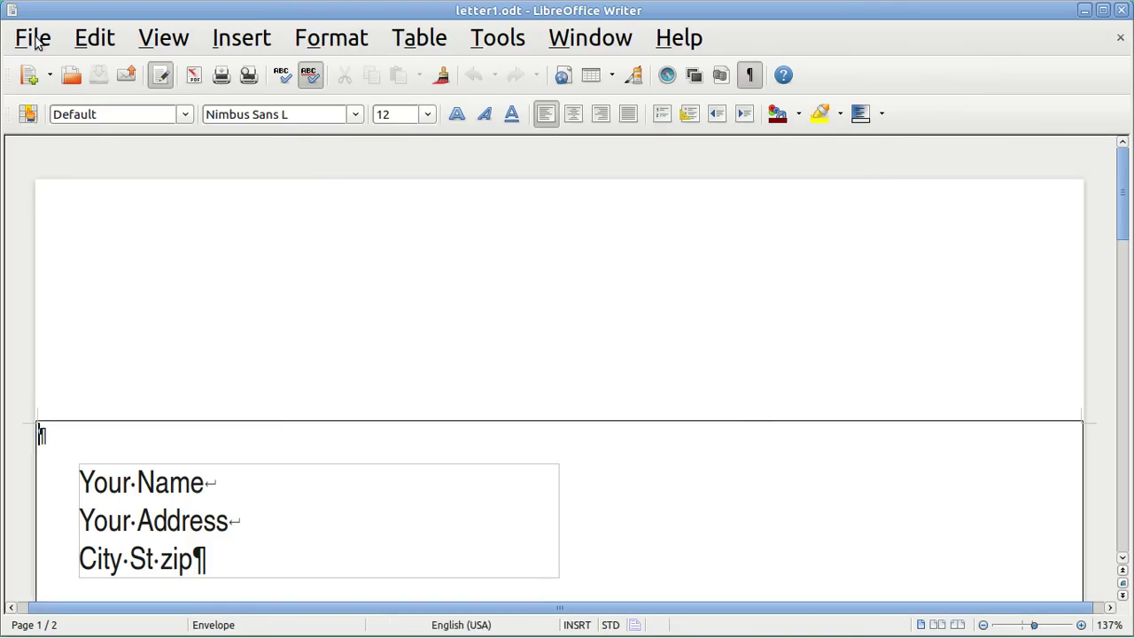
left_click(34, 38)
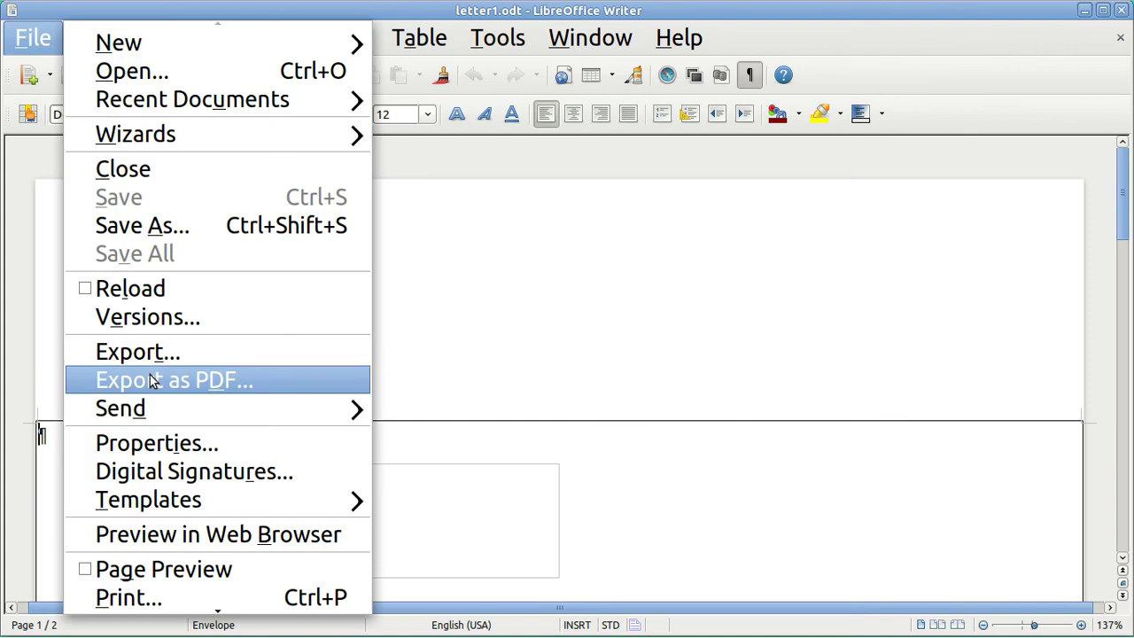
left_click(193, 568)
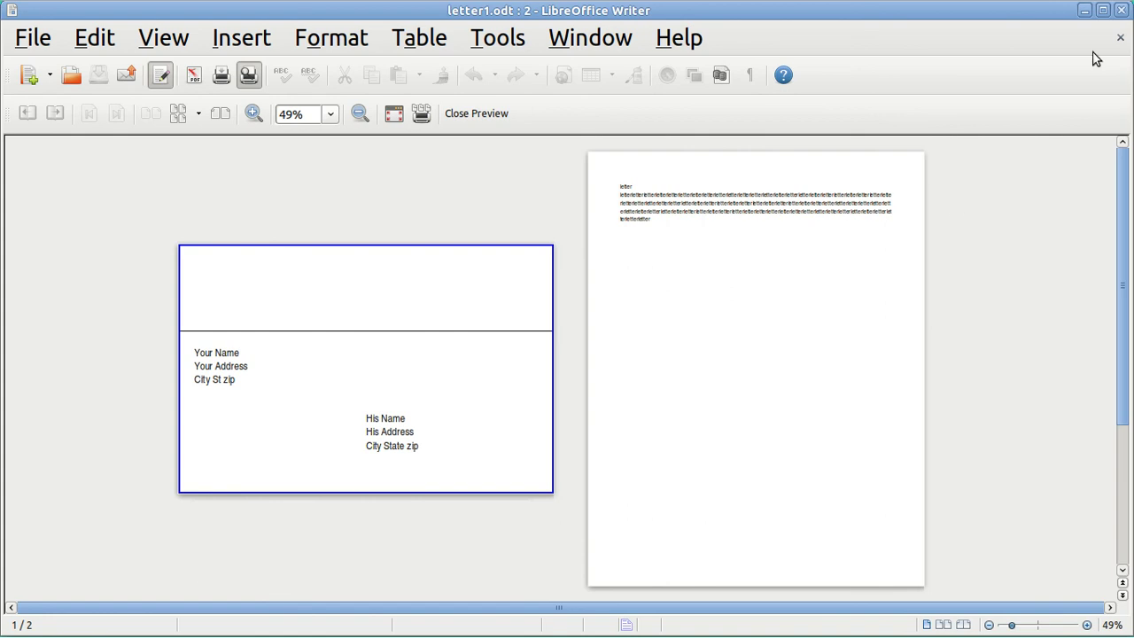
left_click(1121, 11)
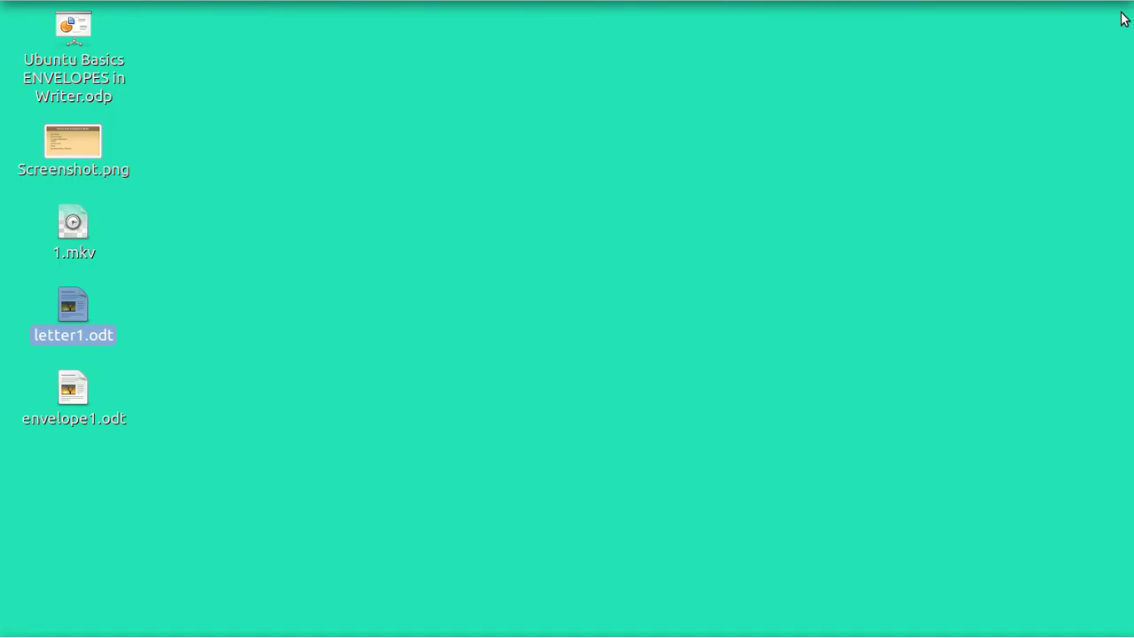